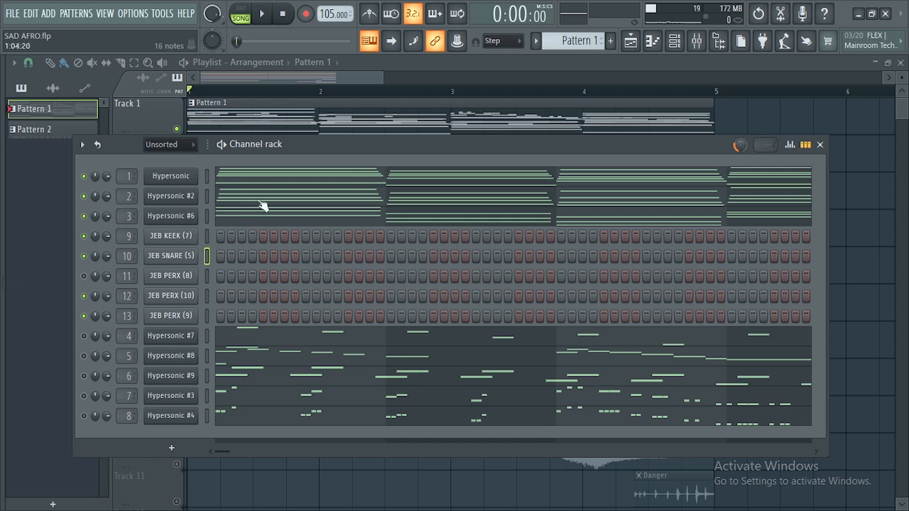
Open the first Hypersonic channel's notes in the piano roll and examine its four-bar chord progression
{"action": "left_click", "coordinate": [272, 182]}
{"action": "scroll", "coordinate": [455, 226], "scroll_direction": "down", "scroll_amount": 3}
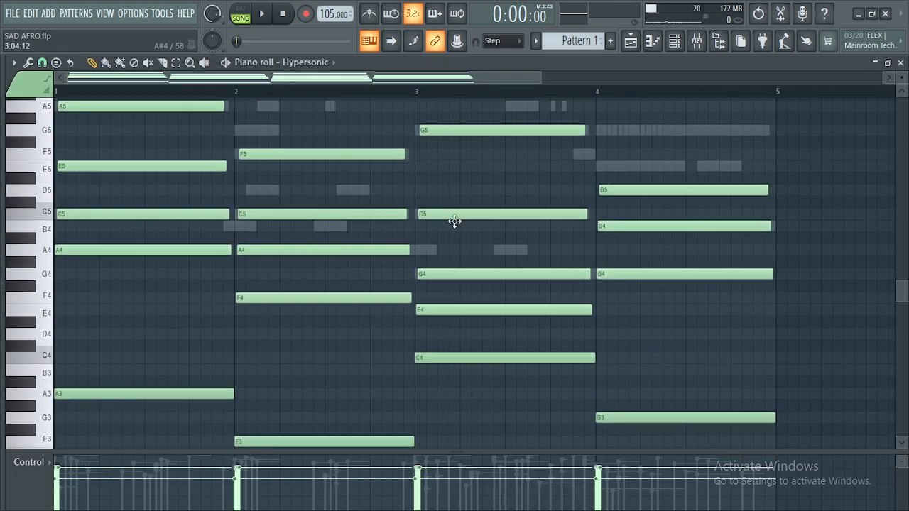
{"action": "scroll", "coordinate": [460, 225], "scroll_direction": "down", "scroll_amount": 2}
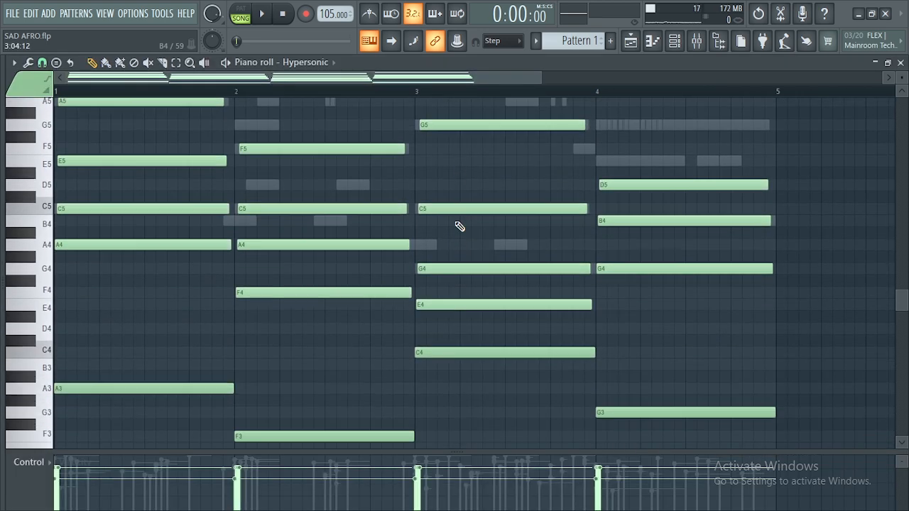
{"action": "scroll", "coordinate": [458, 224], "scroll_direction": "up", "scroll_amount": 1}
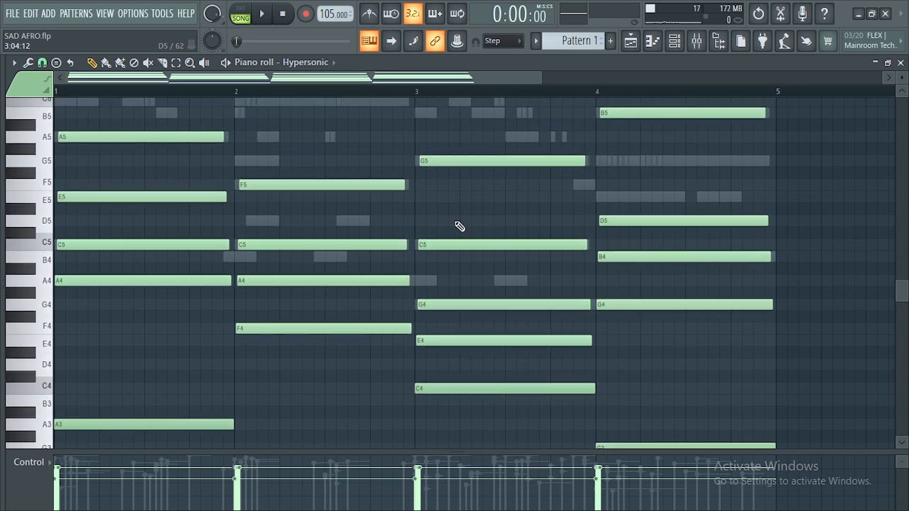
{"action": "scroll", "coordinate": [419, 257], "scroll_direction": "down", "scroll_amount": 2}
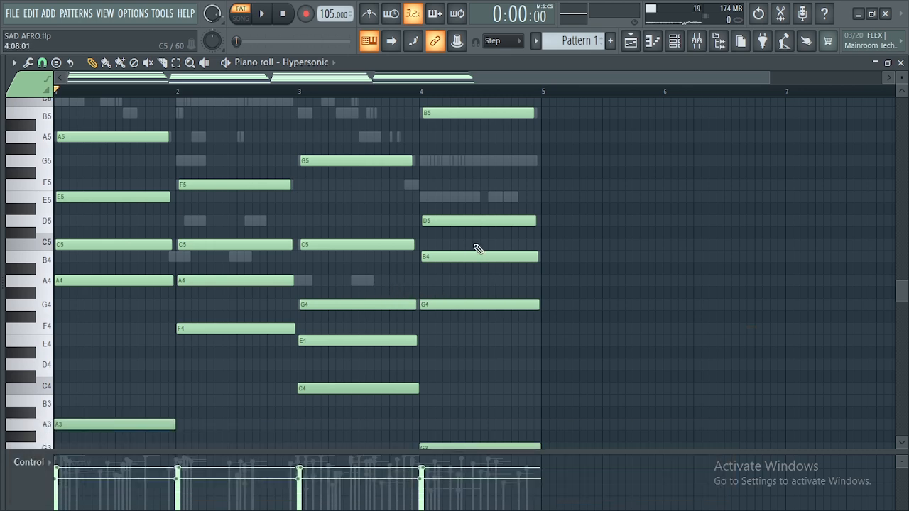
{"action": "left_click_drag", "start_coordinate": [769, 79], "coordinate": [602, 87]}
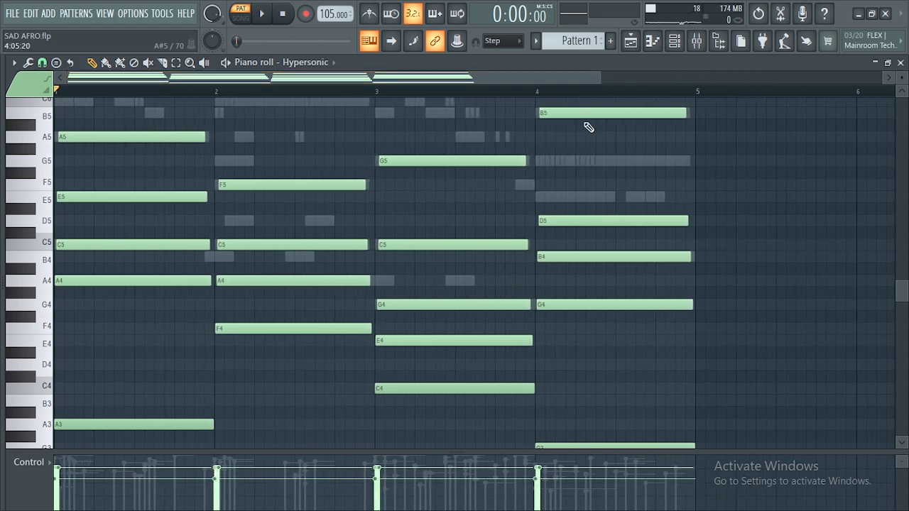
{"action": "left_click", "coordinate": [674, 41]}
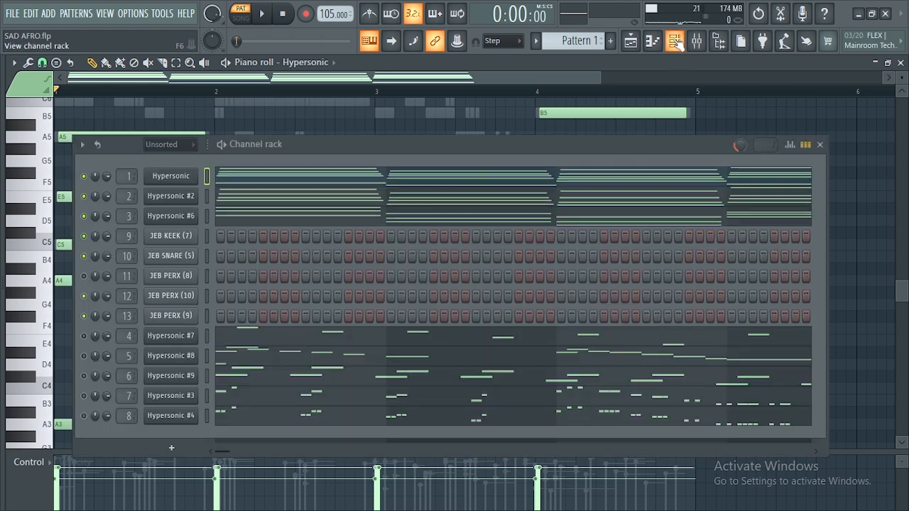
{"action": "left_click", "coordinate": [500, 180]}
{"action": "left_click", "coordinate": [497, 183]}
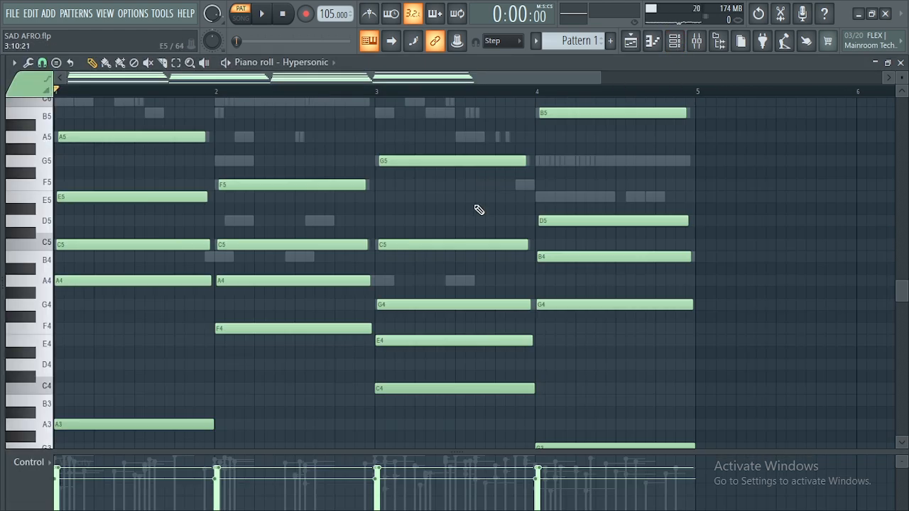
Play the Hypersonic chord progression through all four bars and stop playback
{"action": "scroll", "coordinate": [476, 207], "scroll_direction": "down", "scroll_amount": 2}
{"action": "scroll", "coordinate": [476, 211], "scroll_direction": "up", "scroll_amount": 2}
{"action": "key", "text": "space"}
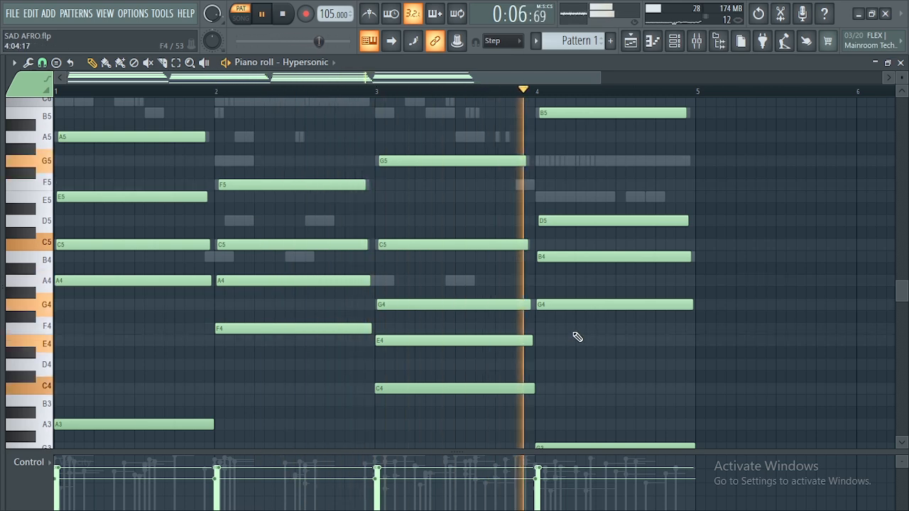
{"action": "scroll", "coordinate": [574, 339], "scroll_direction": "down", "scroll_amount": 1}
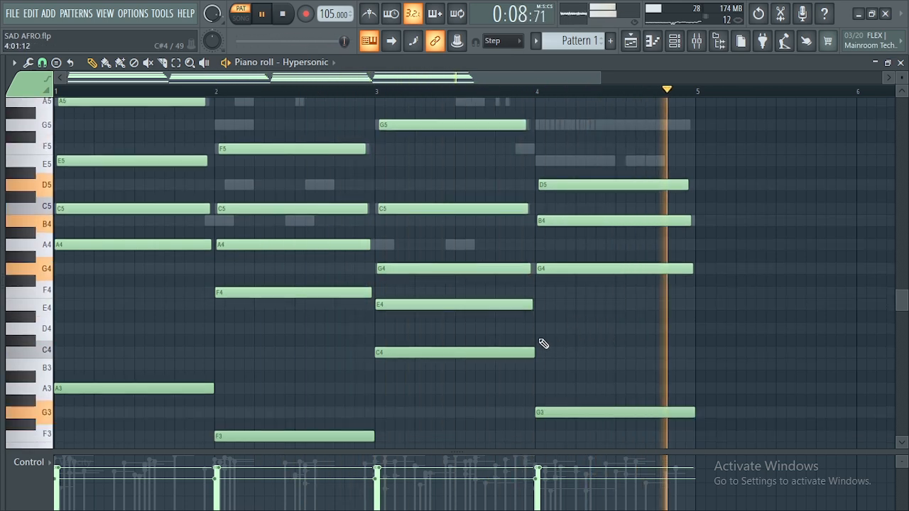
{"action": "key", "text": "space"}
Raise the A4 note in bar 2 and the E4 note in bar 3 by one octave each
{"action": "scroll", "coordinate": [233, 345], "scroll_direction": "up", "scroll_amount": 2}
{"action": "scroll", "coordinate": [234, 345], "scroll_direction": "down", "scroll_amount": 2}
{"action": "scroll", "coordinate": [235, 343], "scroll_direction": "up", "scroll_amount": 1}
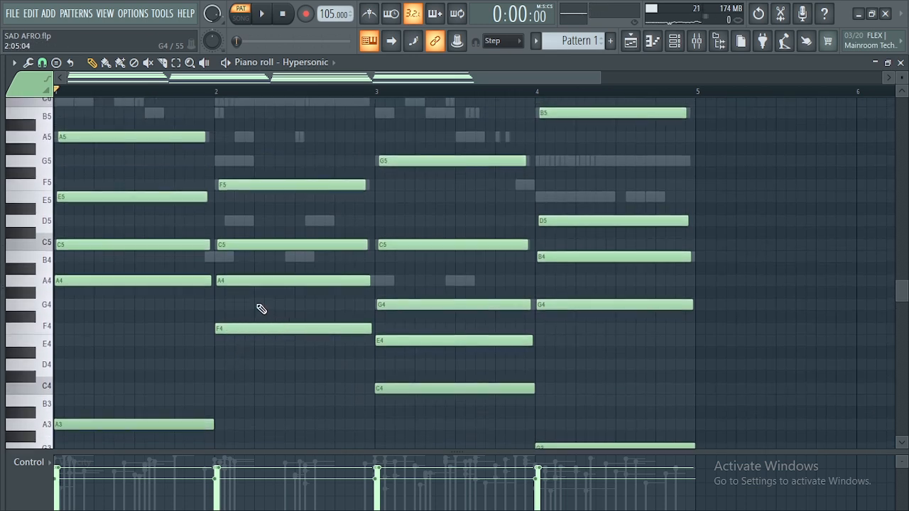
{"action": "scroll", "coordinate": [270, 310], "scroll_direction": "up", "scroll_amount": 1}
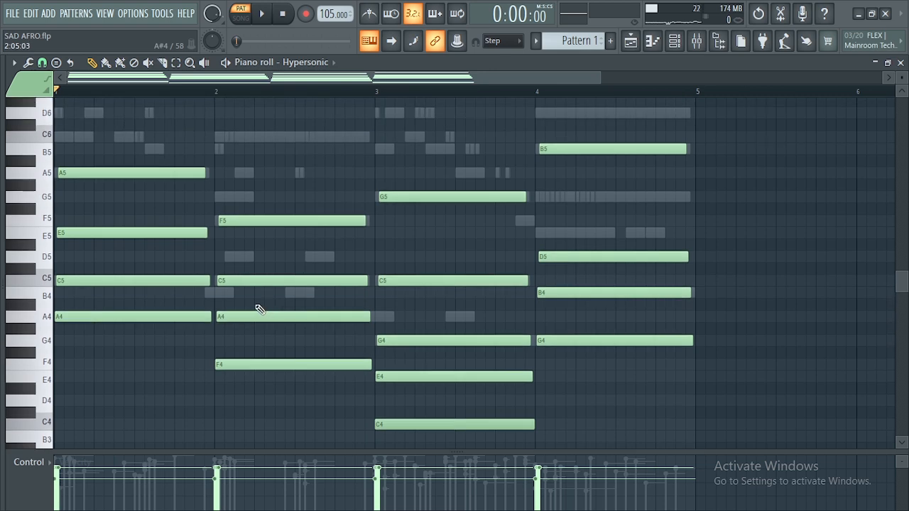
{"action": "left_click_drag", "start_coordinate": [245, 301], "coordinate": [296, 332]}
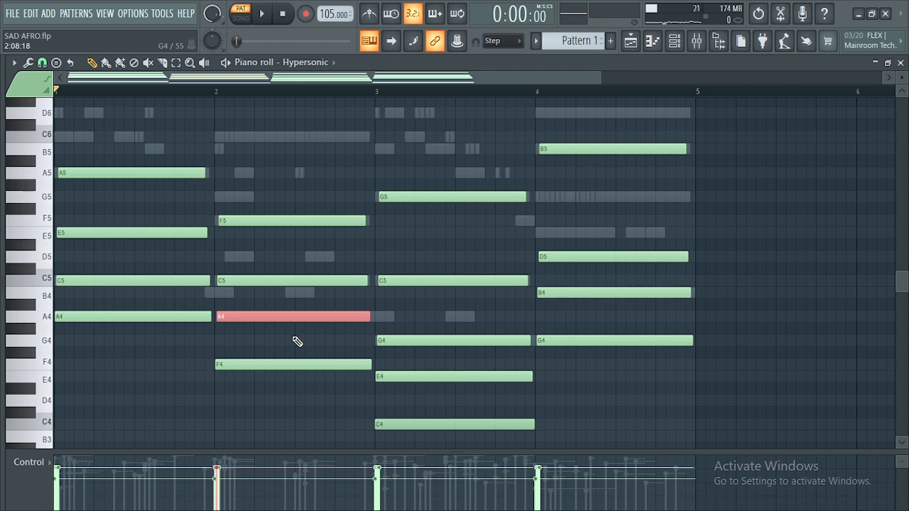
{"action": "key", "text": "ctrl+Up"}
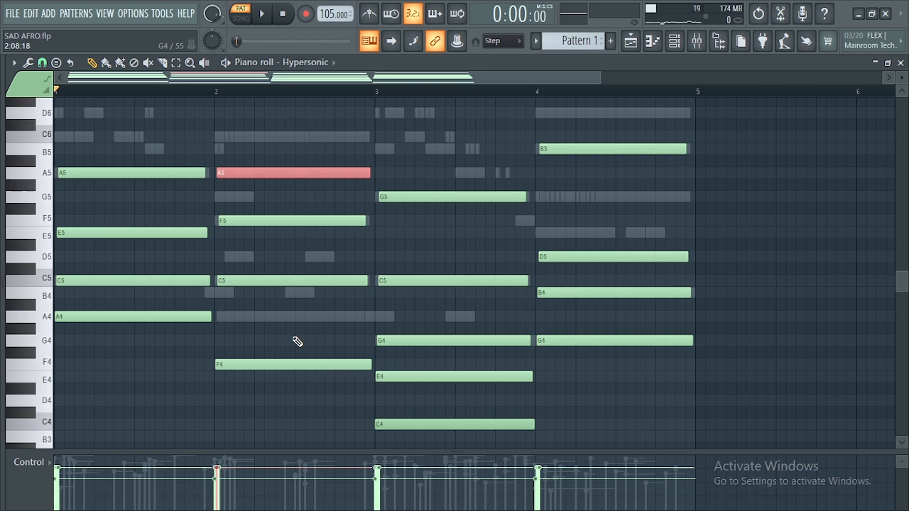
{"action": "left_click", "coordinate": [430, 375]}
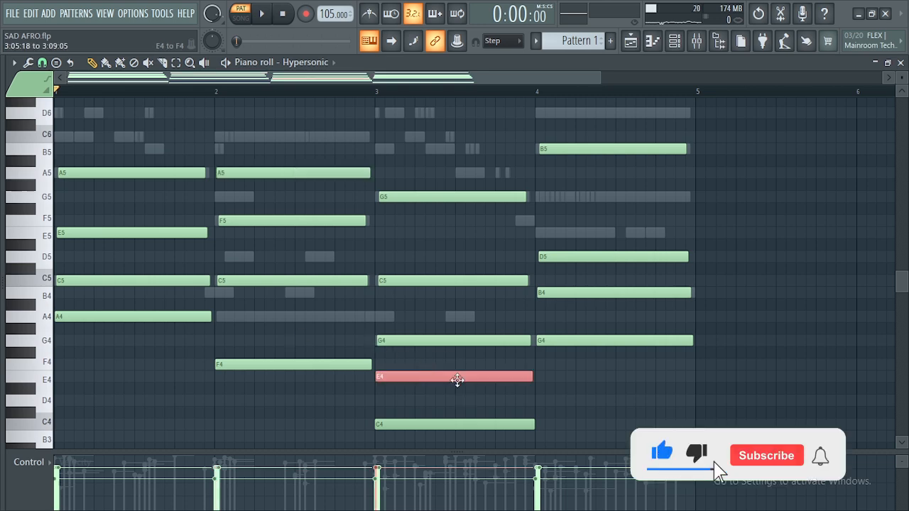
{"action": "key", "text": "ctrl+Up"}
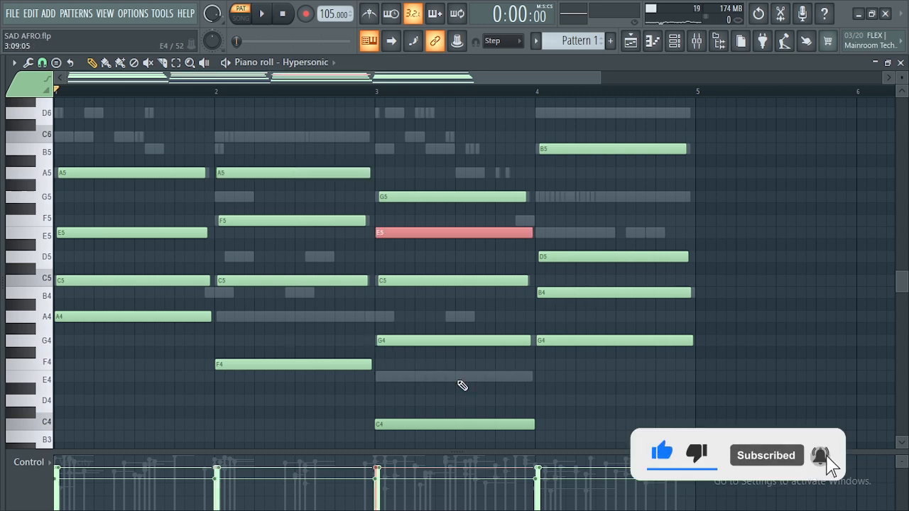
{"action": "left_click", "coordinate": [635, 294]}
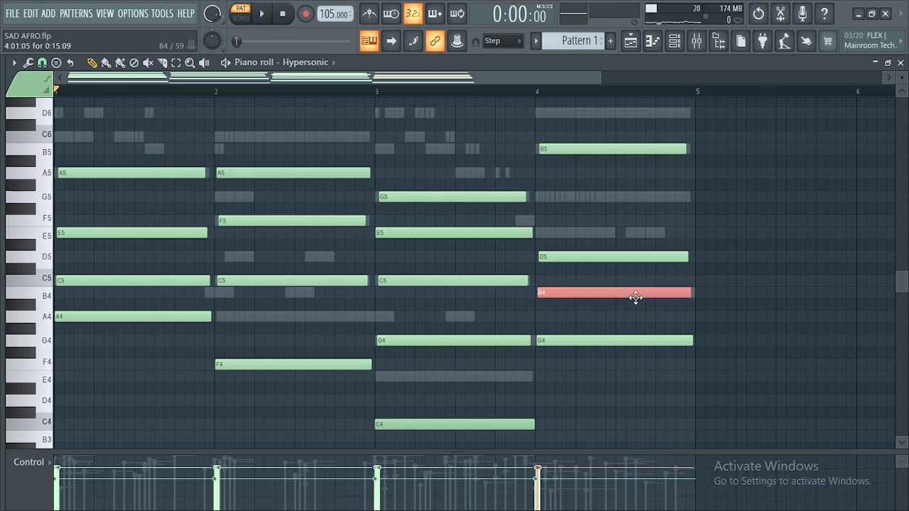
{"action": "key", "text": "ctrl+Up"}
{"action": "key", "text": "ctrl+z"}
Raise the D5 note in bar 4 and the C5 note in bar 1 by one octave each
{"action": "left_click", "coordinate": [619, 257]}
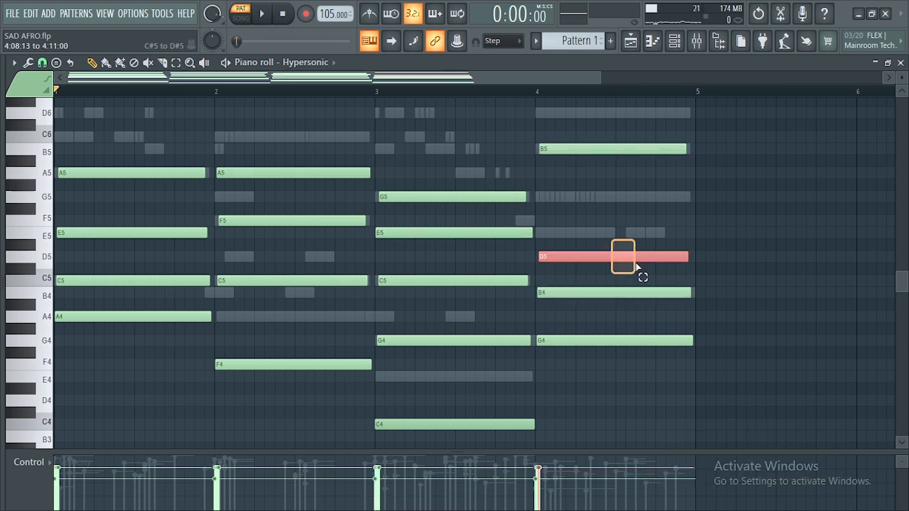
{"action": "key", "text": "ctrl+Up"}
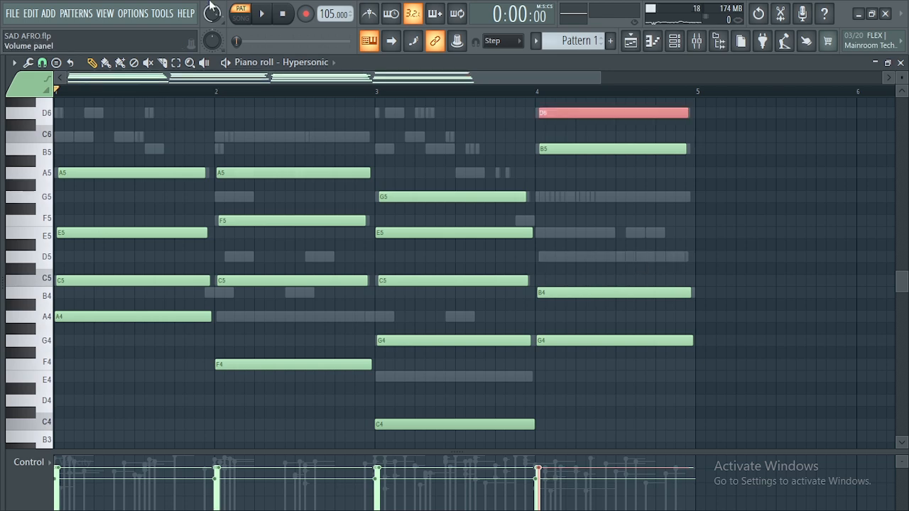
{"action": "left_click", "coordinate": [106, 283]}
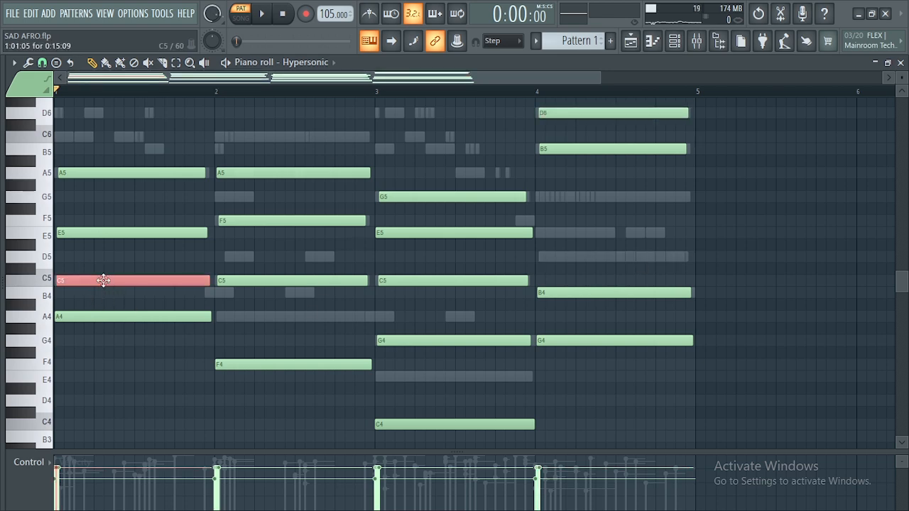
{"action": "key", "text": "ctrl+Up"}
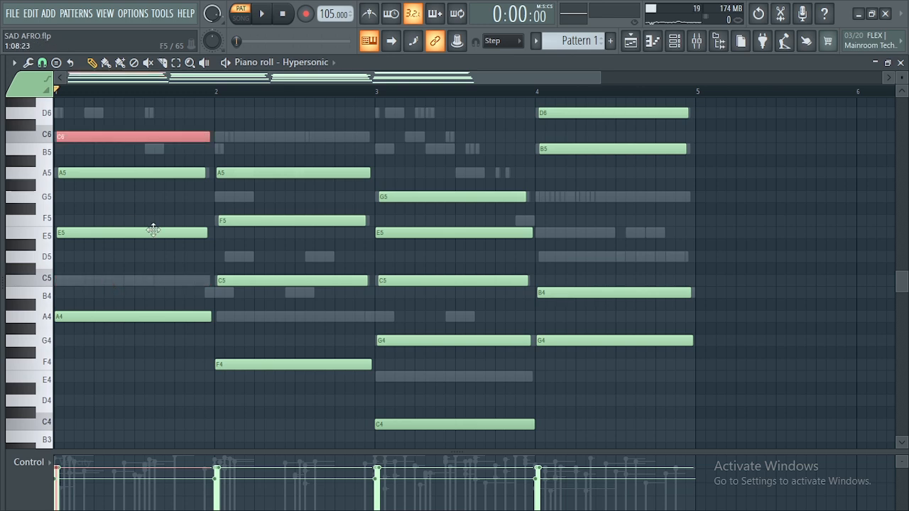
Shrink the control lane to show more note rows, clear the note selection, and play back the revised chords
{"action": "left_click_drag", "start_coordinate": [438, 451], "coordinate": [434, 485]}
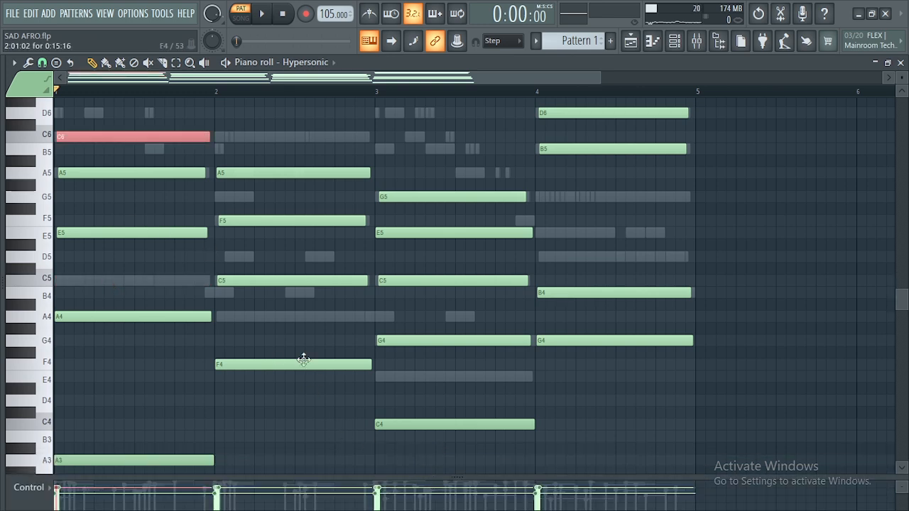
{"action": "left_click", "coordinate": [288, 246]}
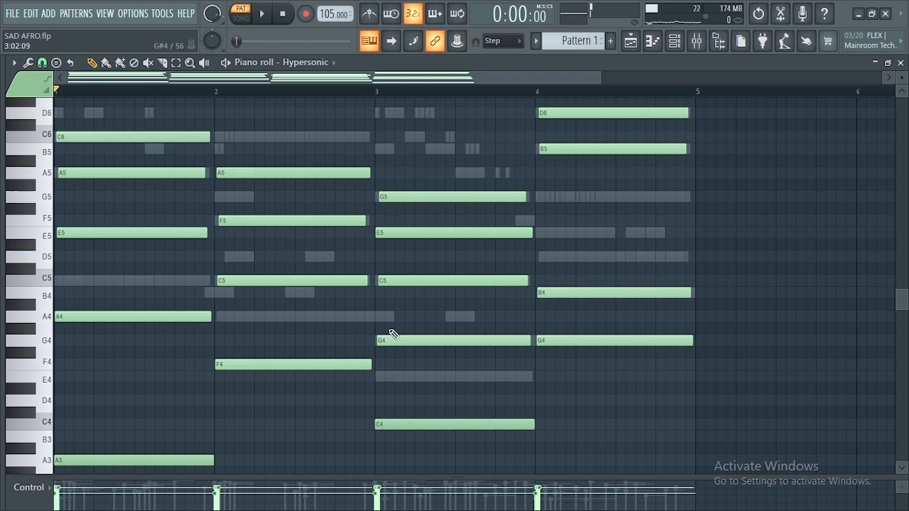
{"action": "key", "text": "space"}
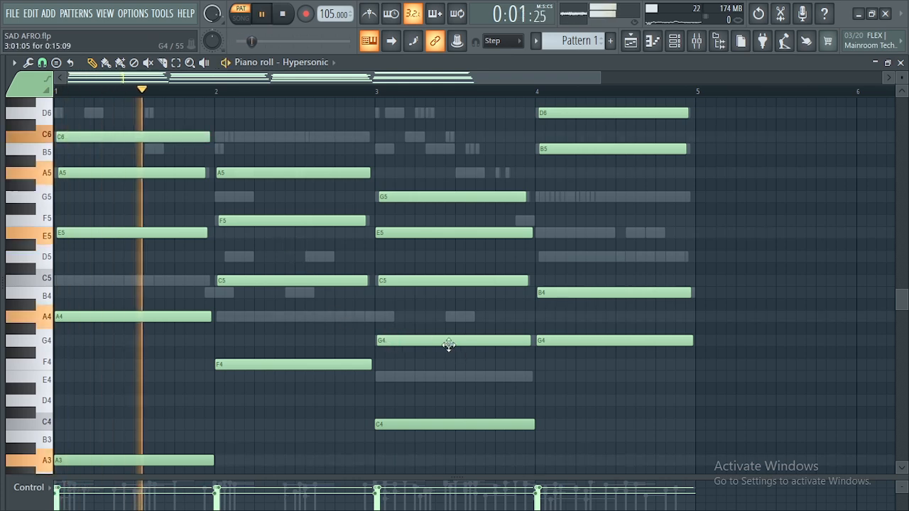
{"action": "scroll", "coordinate": [520, 352], "scroll_direction": "down", "scroll_amount": 3}
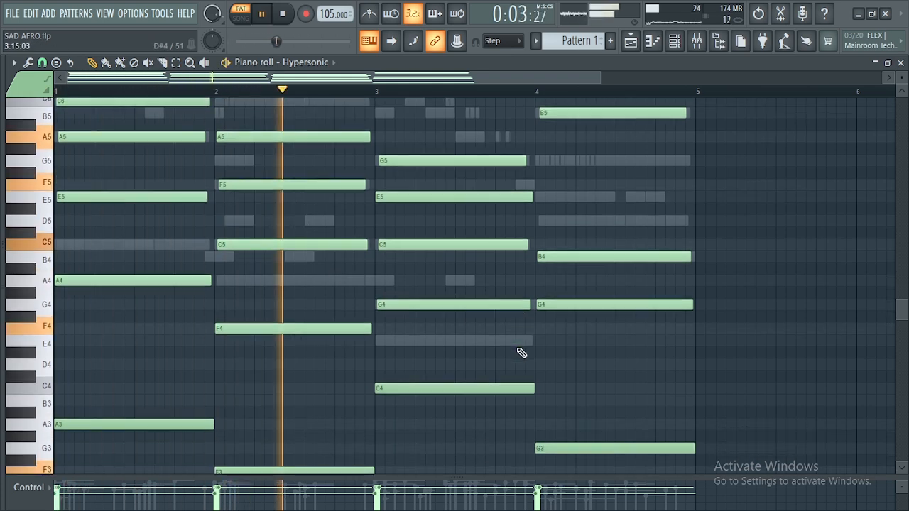
{"action": "scroll", "coordinate": [538, 354], "scroll_direction": "up", "scroll_amount": 3}
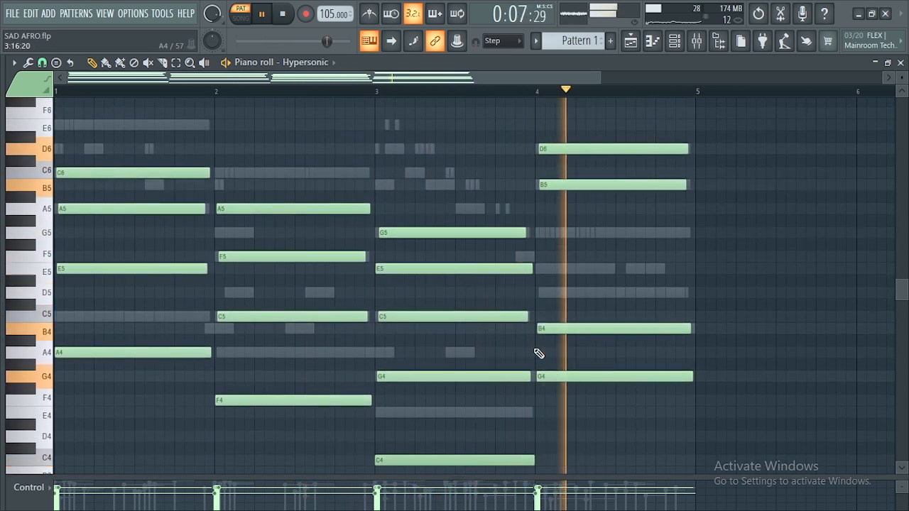
{"action": "key", "text": "space"}
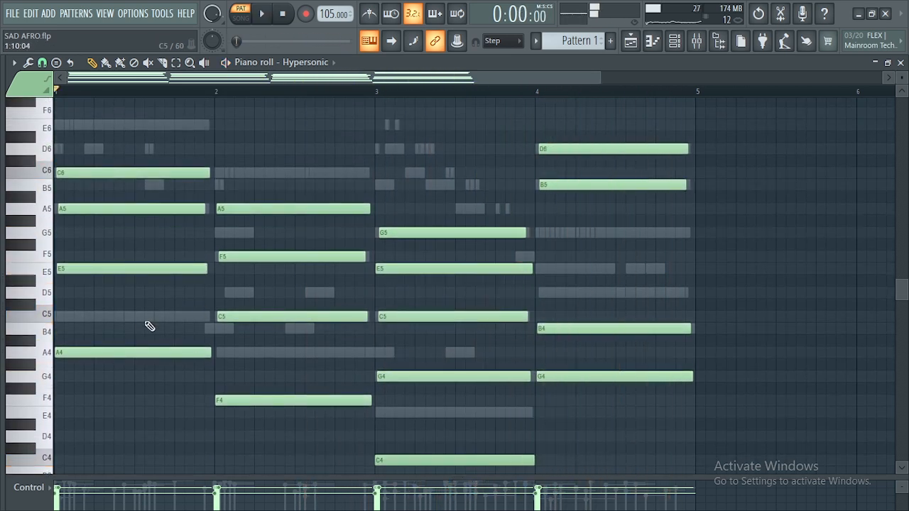
{"action": "scroll", "coordinate": [148, 324], "scroll_direction": "up", "scroll_amount": 1}
{"action": "scroll", "coordinate": [370, 299], "scroll_direction": "down", "scroll_amount": 1}
{"action": "scroll", "coordinate": [376, 291], "scroll_direction": "down", "scroll_amount": 2}
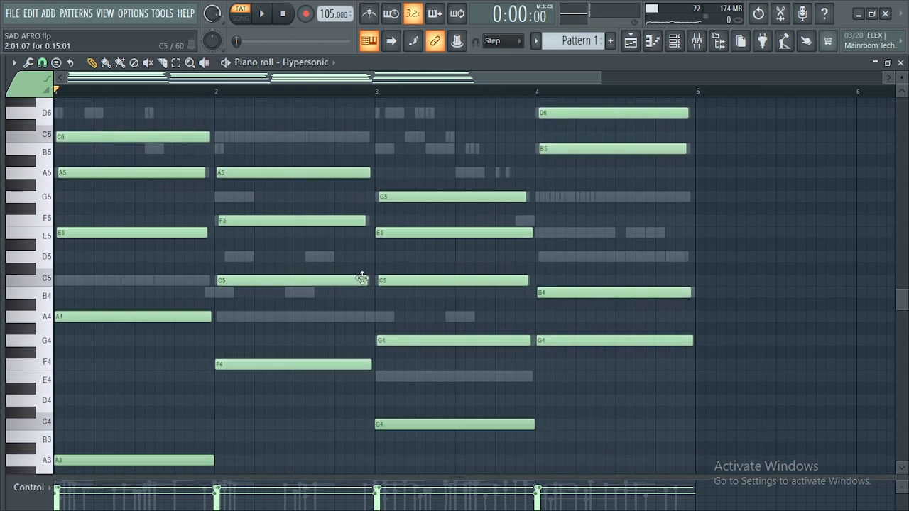
Check which patches are loaded in the Hypersonic and Hypersonic #2 instruments, closing each plugin window
{"action": "left_click", "coordinate": [676, 42]}
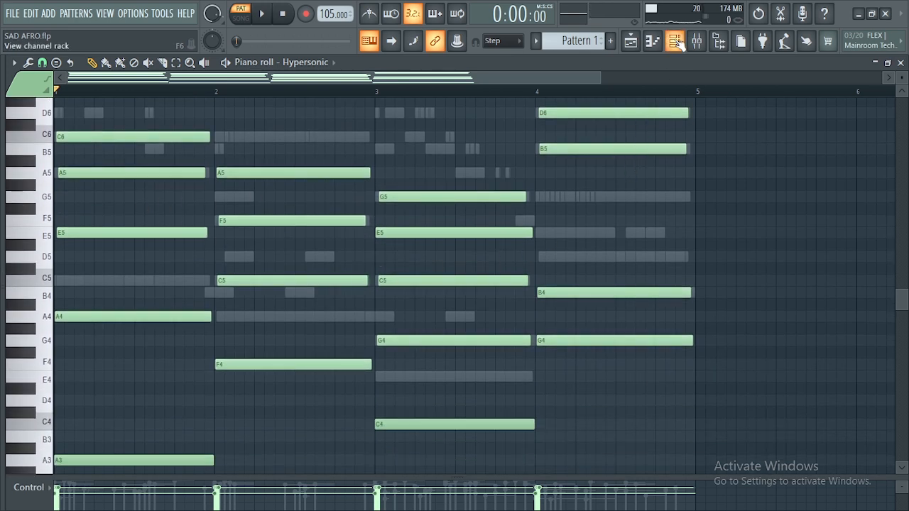
{"action": "left_click", "coordinate": [676, 42]}
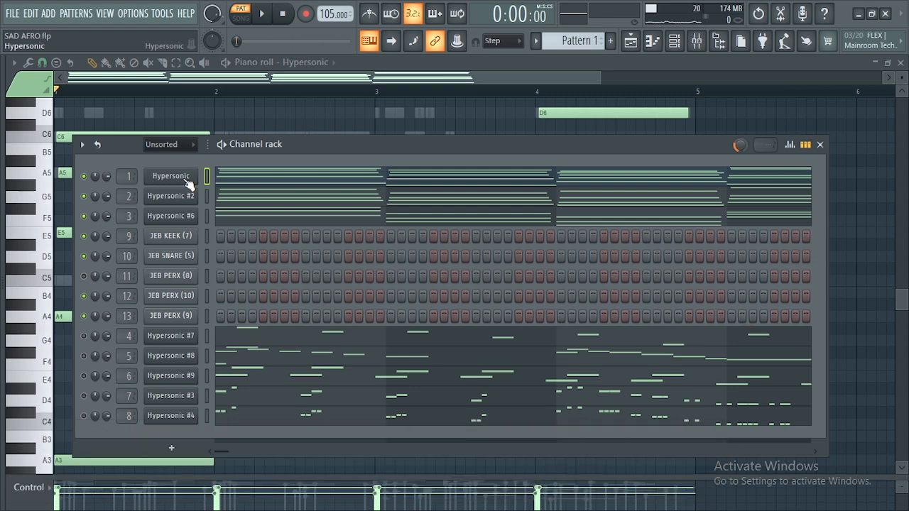
{"action": "left_click", "coordinate": [186, 180]}
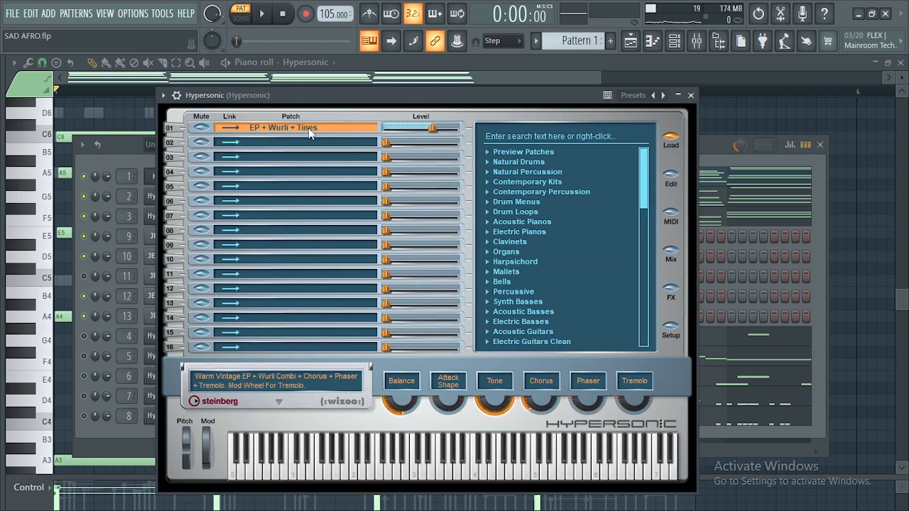
{"action": "left_click", "coordinate": [691, 96]}
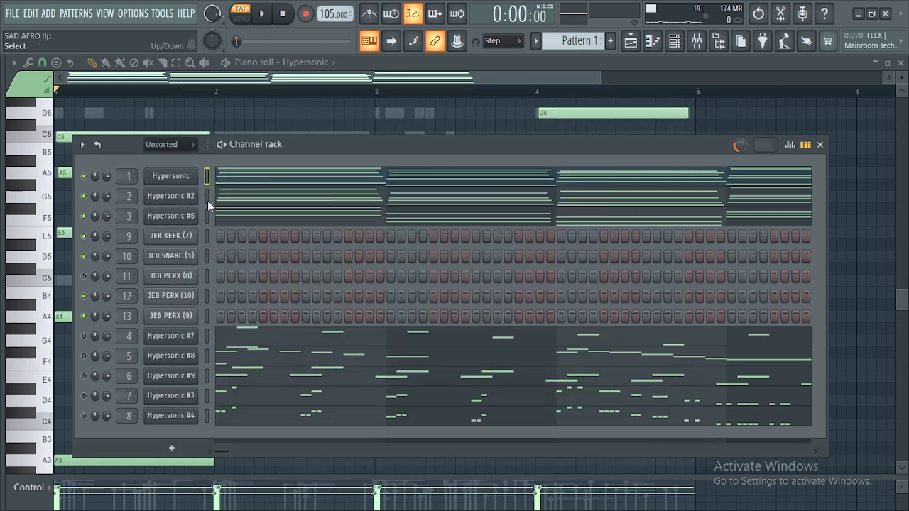
{"action": "left_click", "coordinate": [162, 202]}
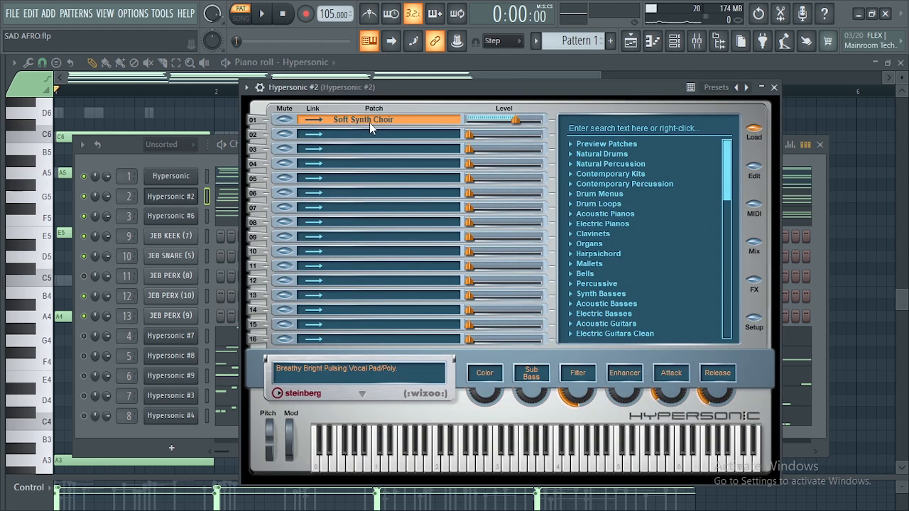
{"action": "left_click", "coordinate": [774, 87]}
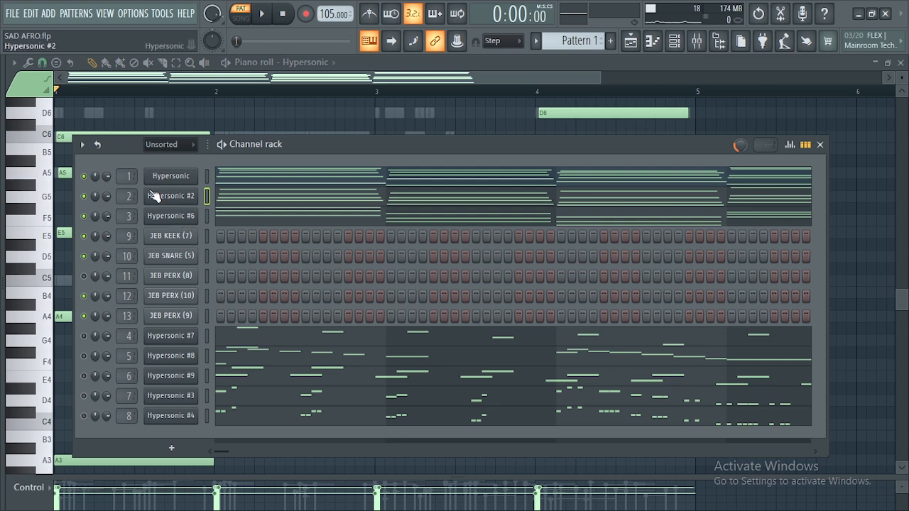
Solo the Hypersonic #2 channel, start playback, and open its notes in the piano roll
{"action": "right_click", "coordinate": [85, 197]}
{"action": "left_click", "coordinate": [104, 207]}
{"action": "key", "text": "space"}
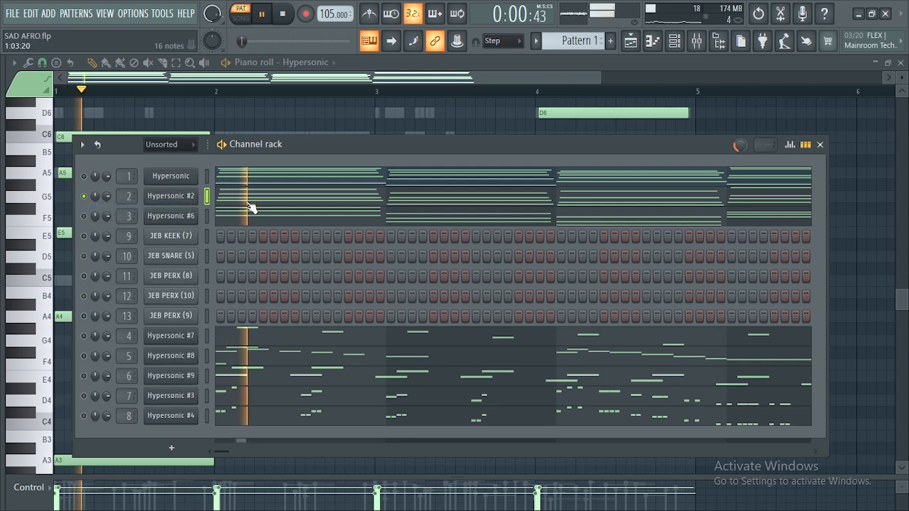
{"action": "left_click", "coordinate": [250, 211]}
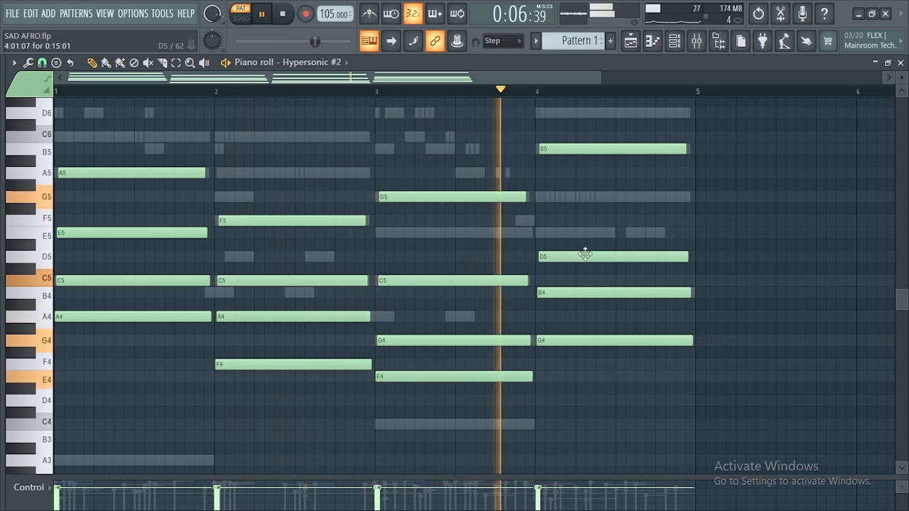
Unmute the Hypersonic channel, play it together with Hypersonic #2, and unmute Hypersonic #6 as well
{"action": "key", "text": "space"}
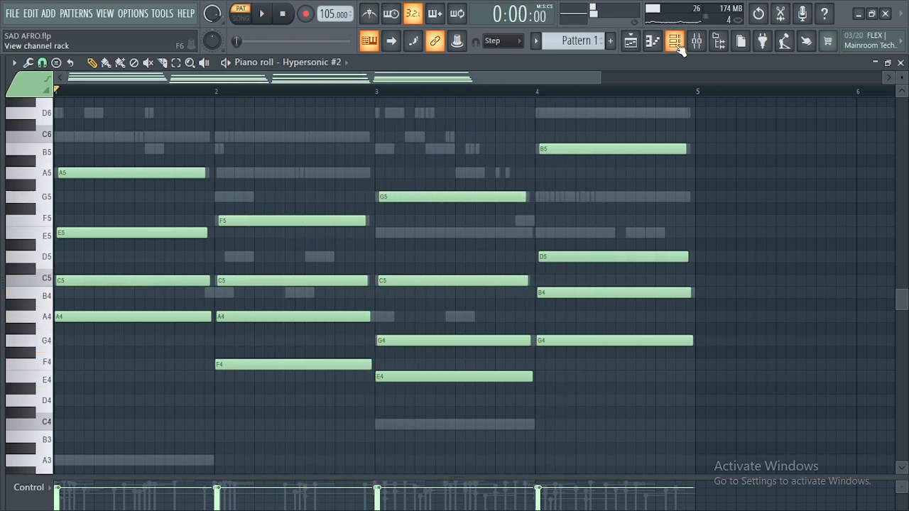
{"action": "left_click", "coordinate": [675, 40]}
{"action": "left_click", "coordinate": [84, 176]}
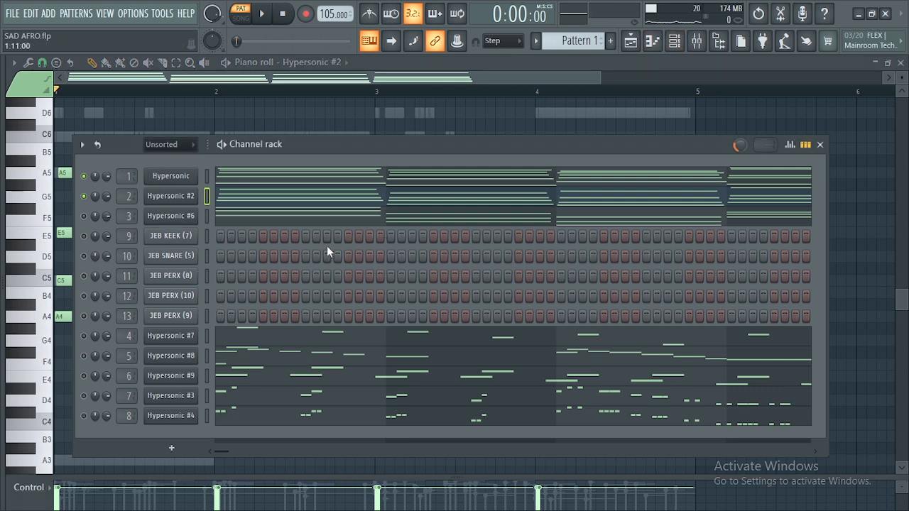
{"action": "key", "text": "space"}
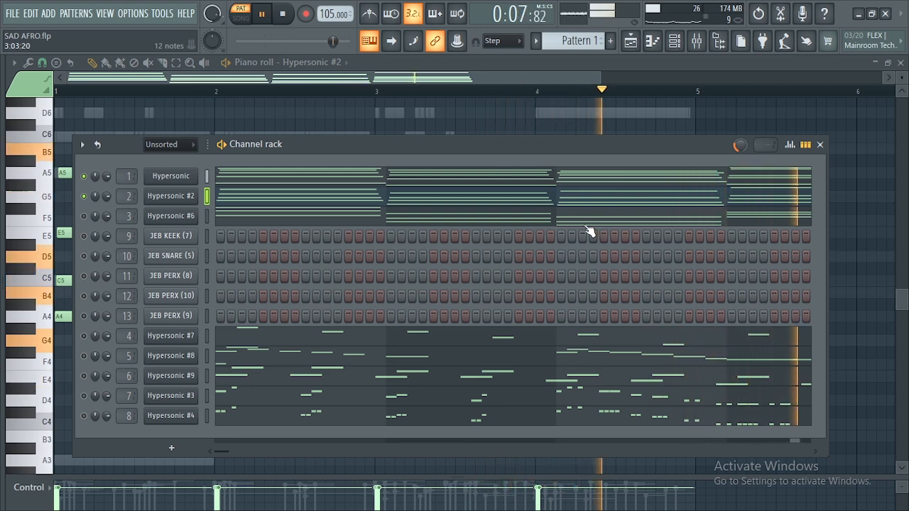
{"action": "key", "text": "space"}
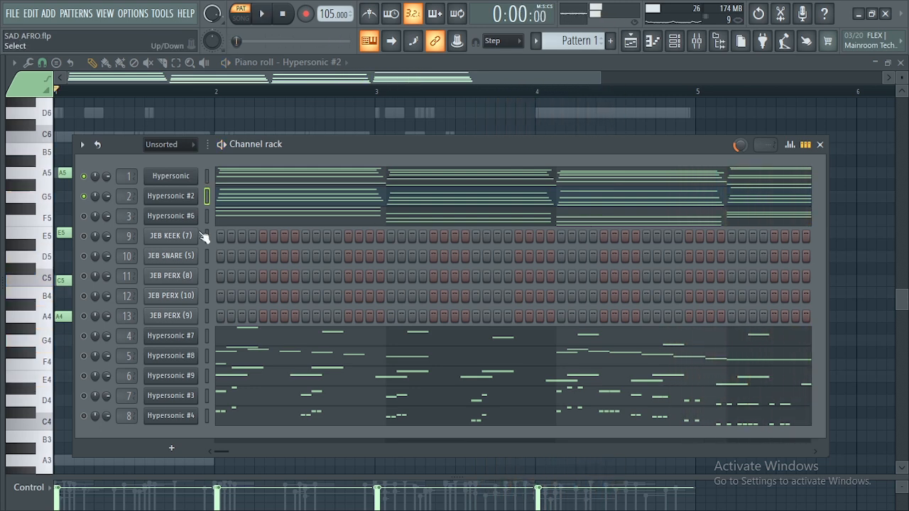
{"action": "left_click", "coordinate": [85, 216]}
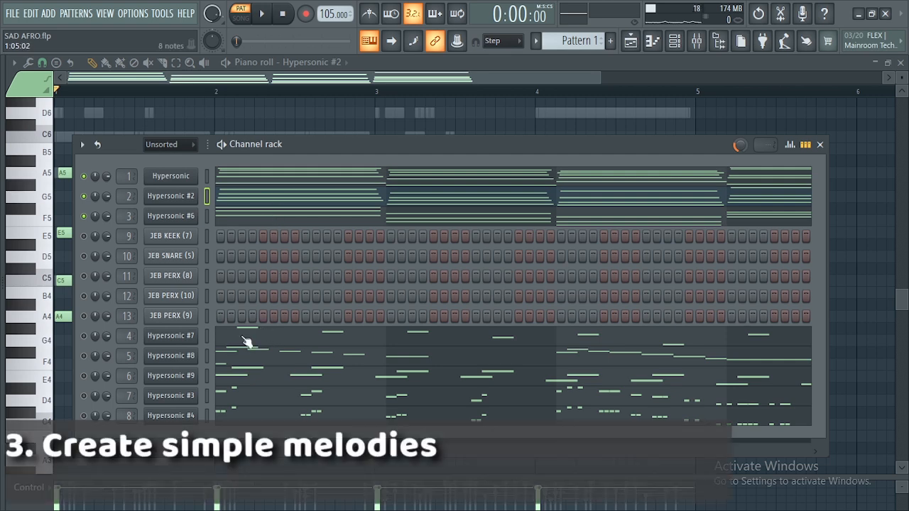
Solo the Hypersonic #7 channel and open its melody notes in the piano roll
{"action": "right_click", "coordinate": [86, 342]}
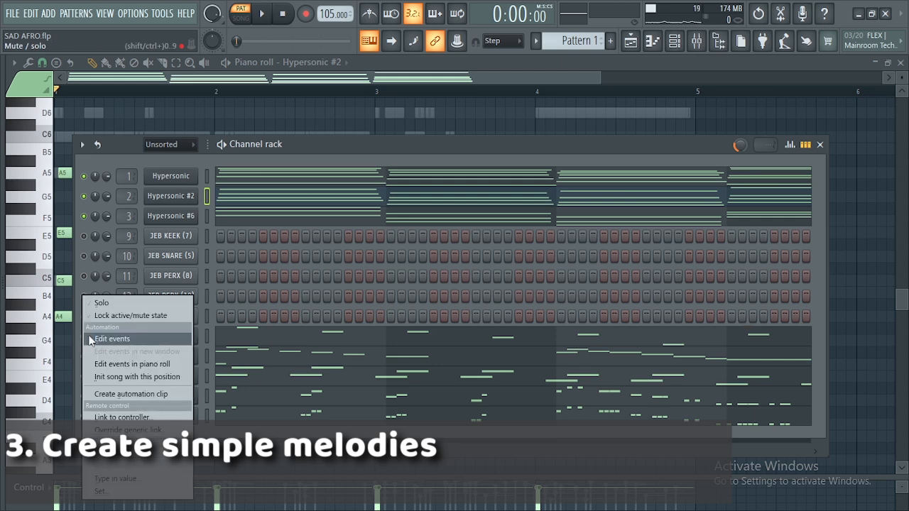
{"action": "left_click", "coordinate": [105, 302]}
{"action": "left_click", "coordinate": [241, 346]}
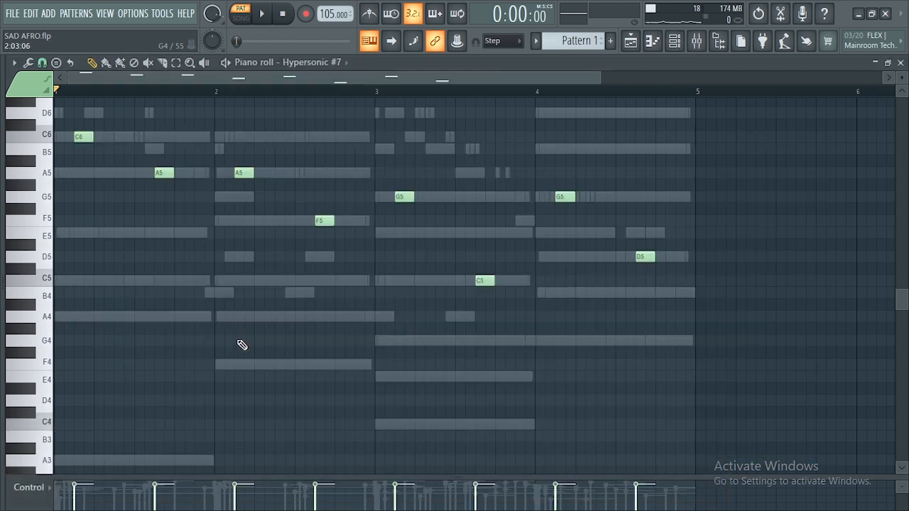
{"action": "scroll", "coordinate": [276, 337], "scroll_direction": "up", "scroll_amount": 3}
{"action": "scroll", "coordinate": [276, 335], "scroll_direction": "down", "scroll_amount": 1}
{"action": "scroll", "coordinate": [276, 334], "scroll_direction": "up", "scroll_amount": 1}
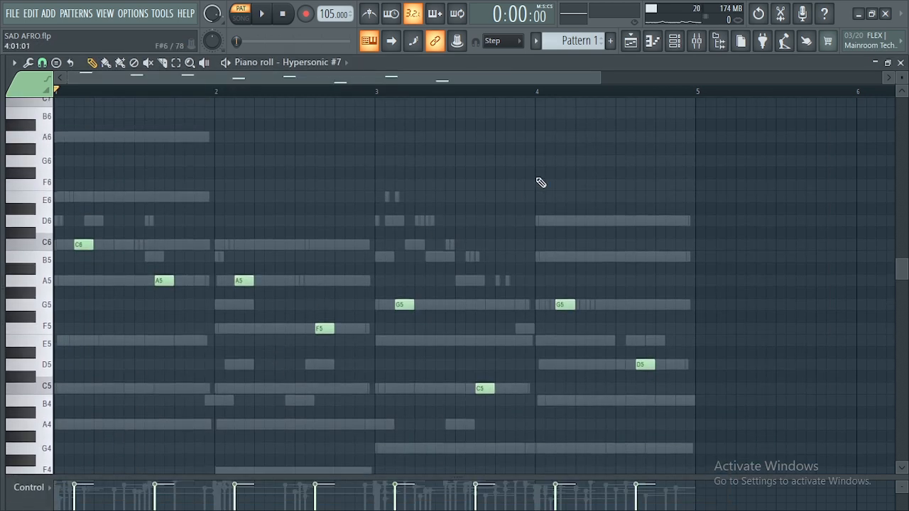
Play back the soloed Hypersonic #7 melody from bar 1 into bar 4 and stop playback
{"action": "left_click_drag", "start_coordinate": [601, 78], "coordinate": [459, 92]}
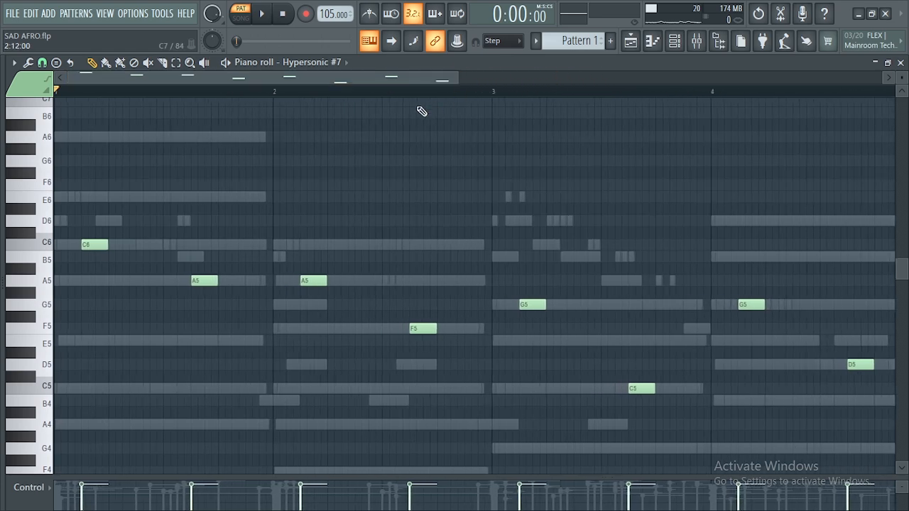
{"action": "key", "text": "space"}
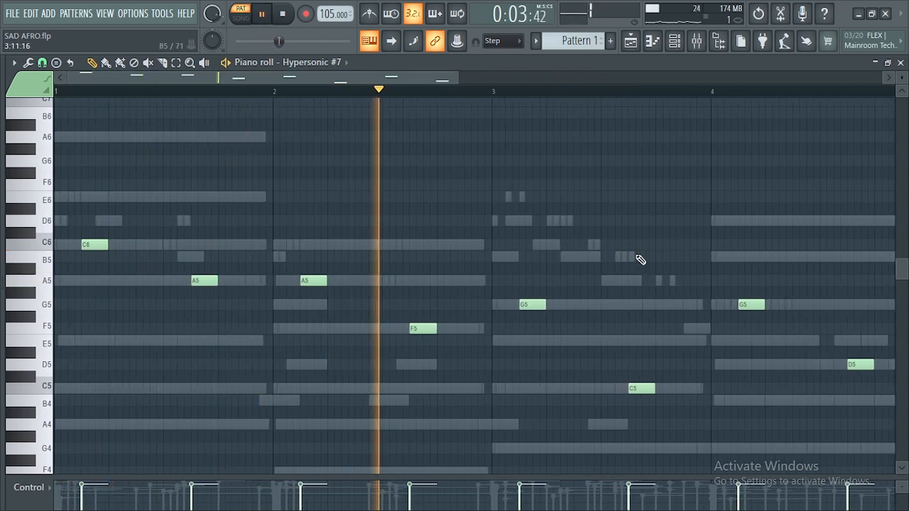
{"action": "left_click_drag", "start_coordinate": [454, 74], "coordinate": [620, 75]}
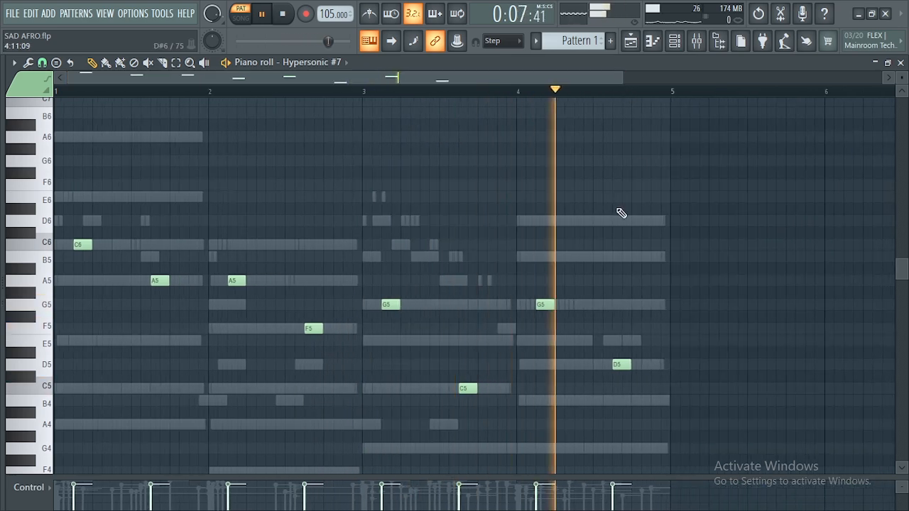
{"action": "key", "text": "space"}
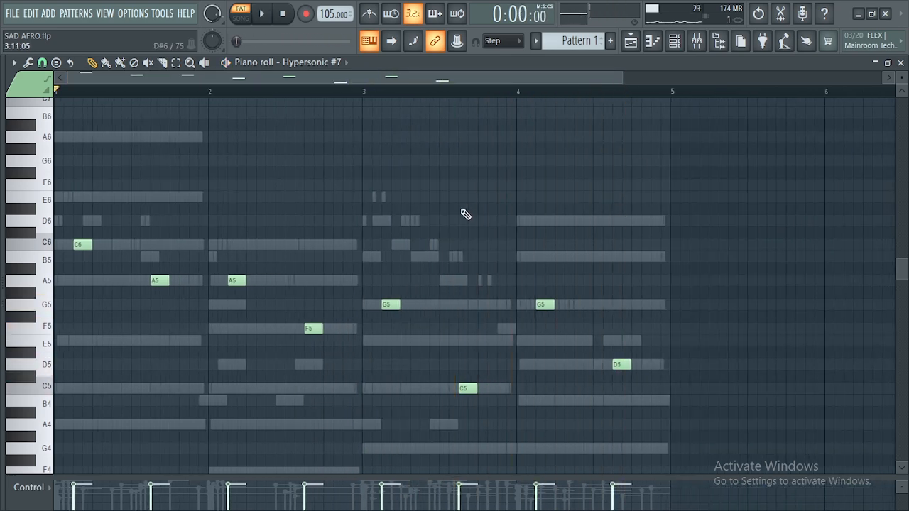
Solo the Hypersonic #8 channel and open its notes in the piano roll
{"action": "left_click", "coordinate": [674, 40]}
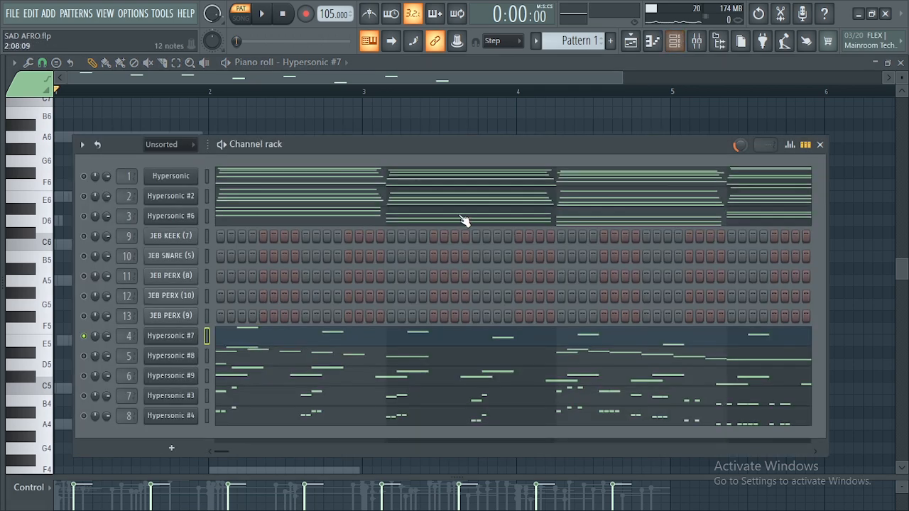
{"action": "key", "text": "F5"}
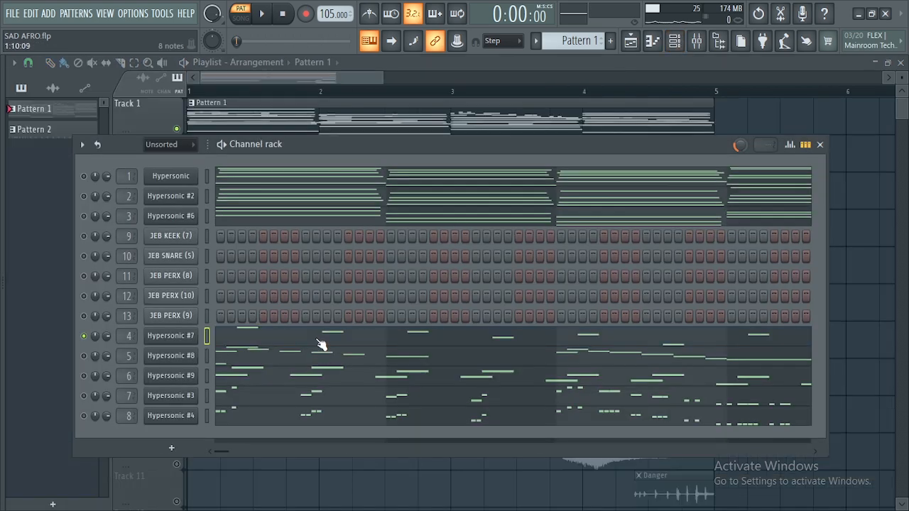
{"action": "right_click", "coordinate": [84, 356]}
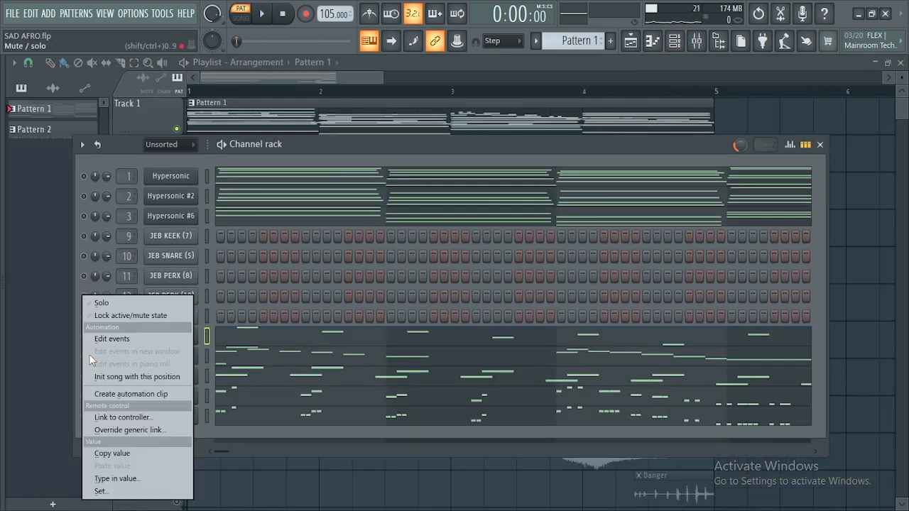
{"action": "left_click", "coordinate": [103, 302]}
{"action": "left_click", "coordinate": [239, 360]}
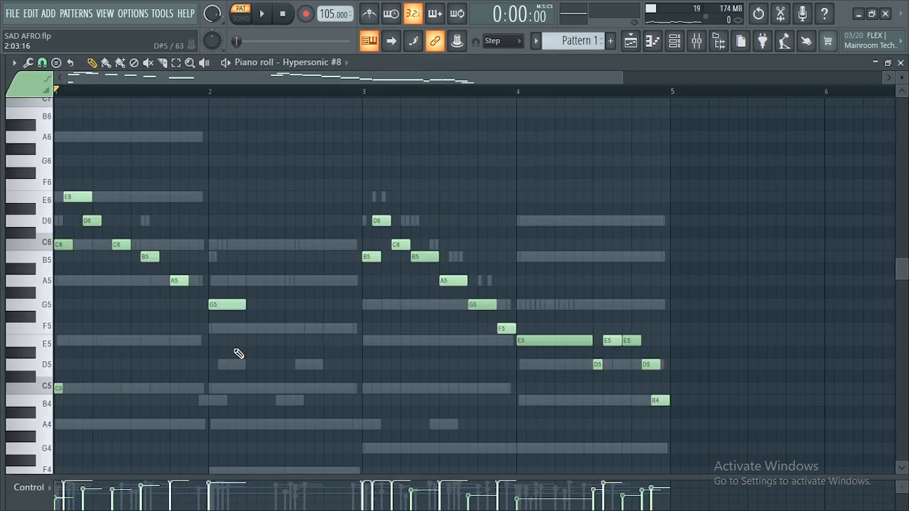
Play back the Hypersonic #8 melody while following its notes through bars 1 to 4
{"action": "left_click_drag", "start_coordinate": [623, 77], "coordinate": [348, 90]}
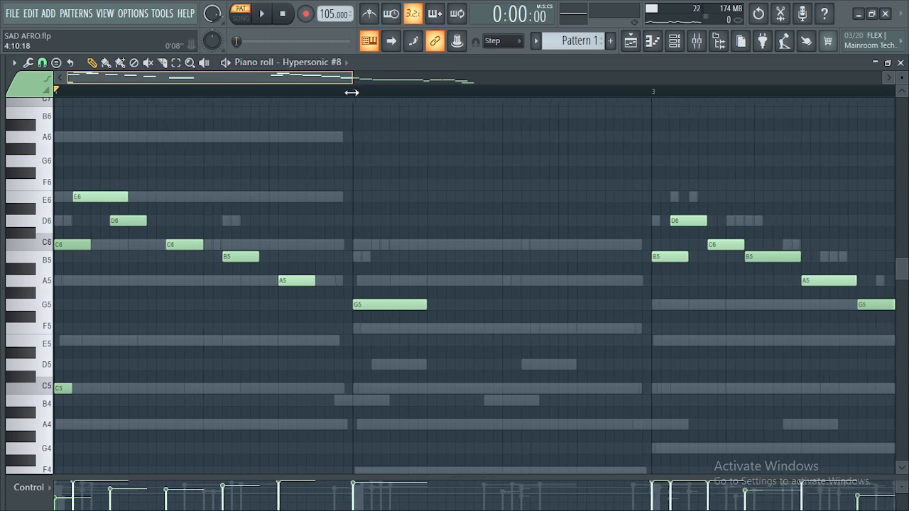
{"action": "key", "text": "space"}
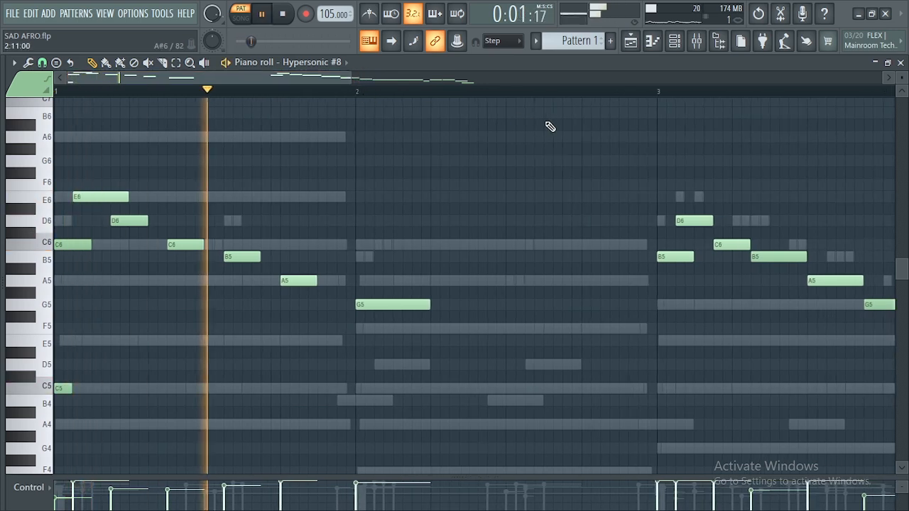
{"action": "left_click_drag", "start_coordinate": [327, 80], "coordinate": [475, 80]}
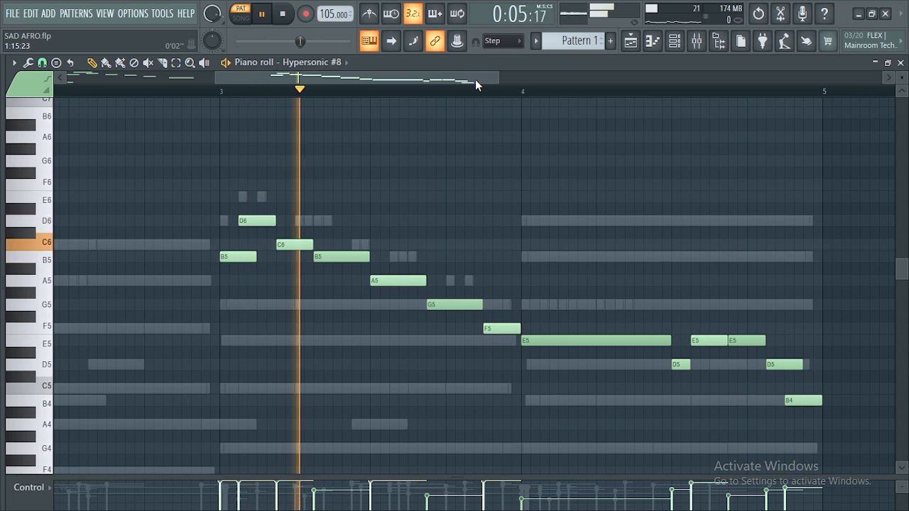
{"action": "left_click_drag", "start_coordinate": [472, 78], "coordinate": [512, 83]}
{"action": "key", "text": "space"}
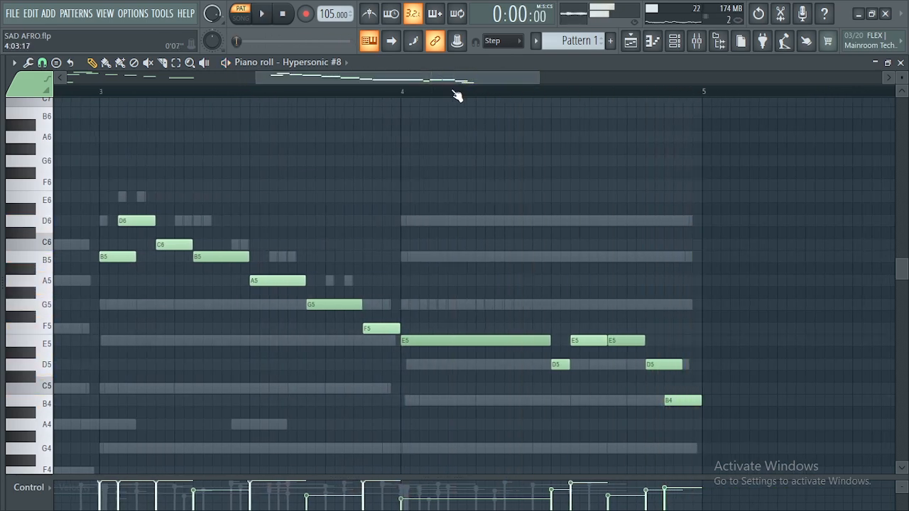
{"action": "left_click_drag", "start_coordinate": [402, 80], "coordinate": [213, 95]}
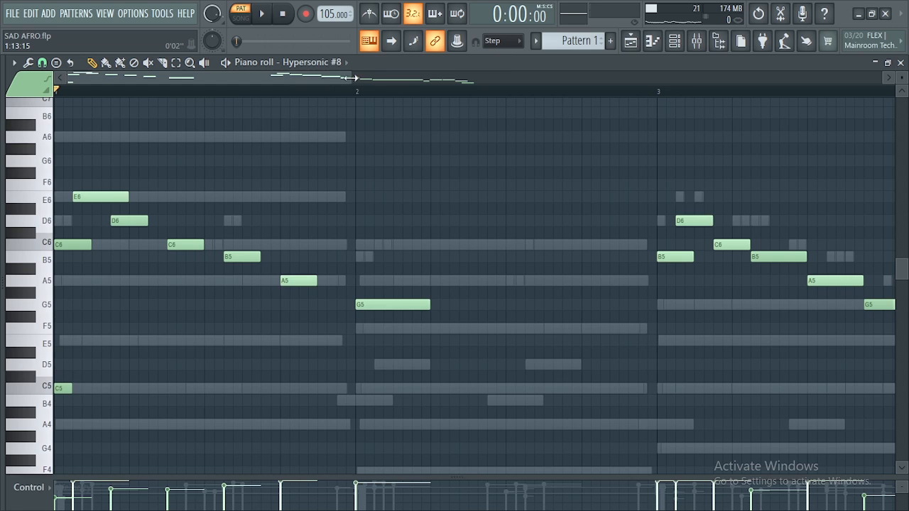
{"action": "left_click_drag", "start_coordinate": [348, 78], "coordinate": [633, 95]}
Unmute Hypersonic #9 and examine the notes of Hypersonic #8 and Hypersonic #9 in the piano roll
{"action": "key", "text": "F6"}
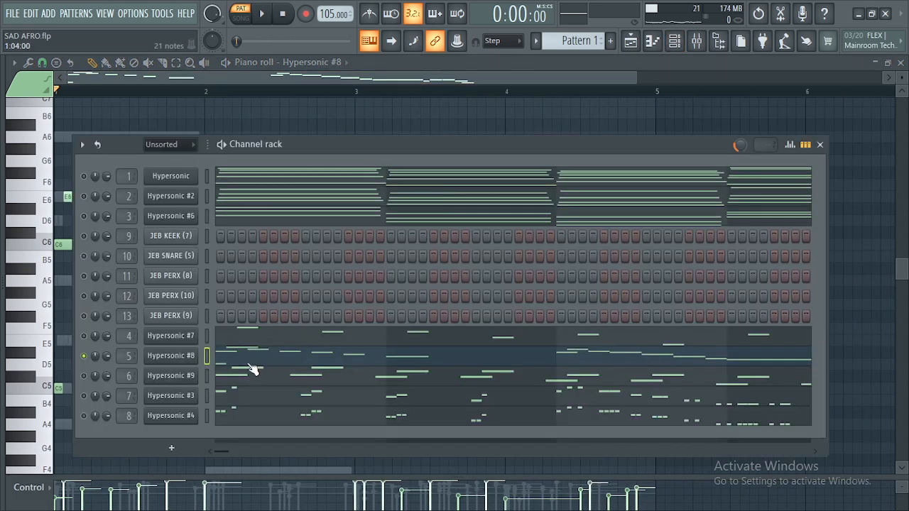
{"action": "key", "text": "F5"}
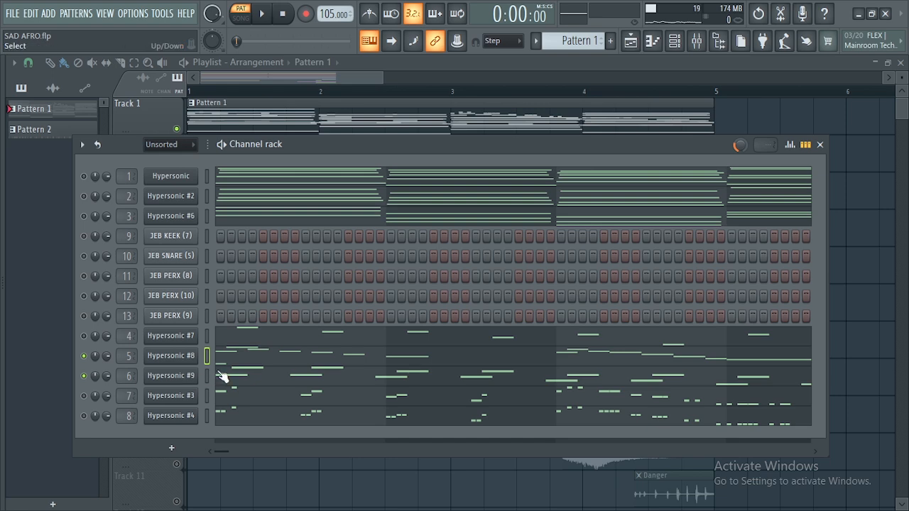
{"action": "left_click", "coordinate": [221, 362]}
{"action": "scroll", "coordinate": [285, 272], "scroll_direction": "up", "scroll_amount": 3}
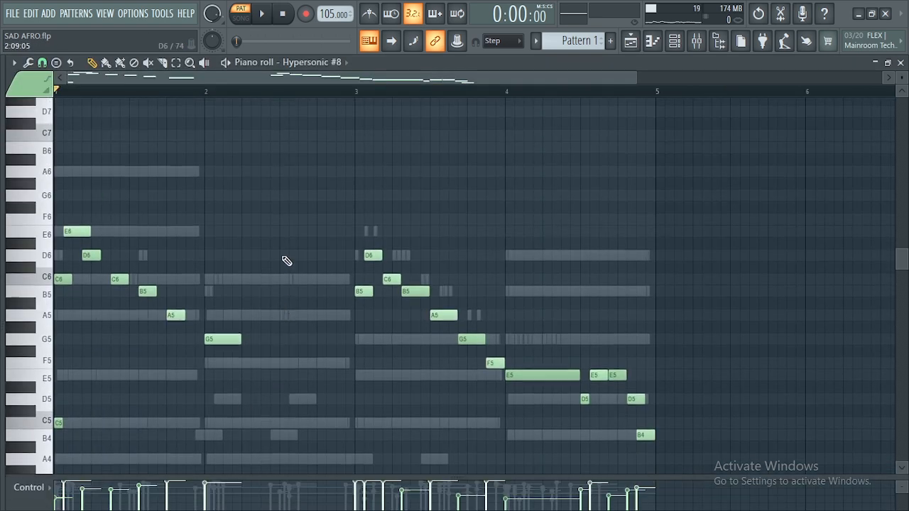
{"action": "scroll", "coordinate": [291, 259], "scroll_direction": "down", "scroll_amount": 2}
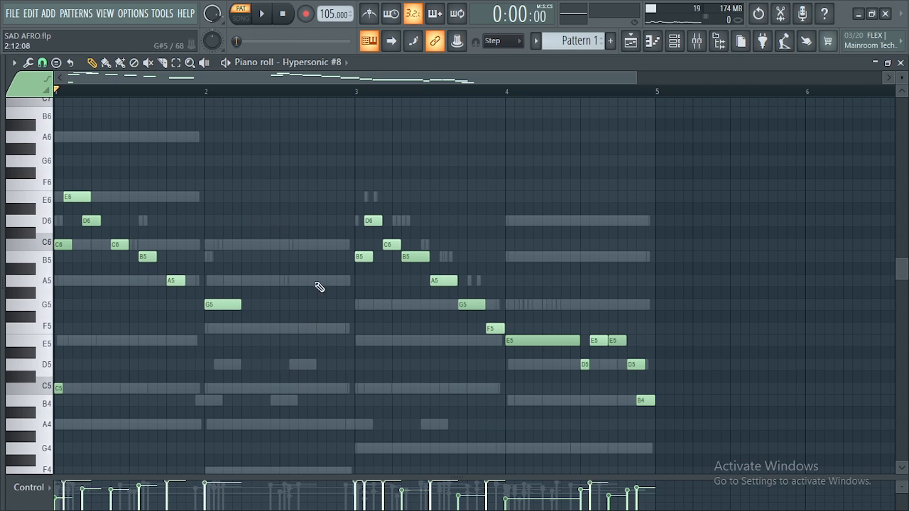
{"action": "left_click", "coordinate": [674, 41]}
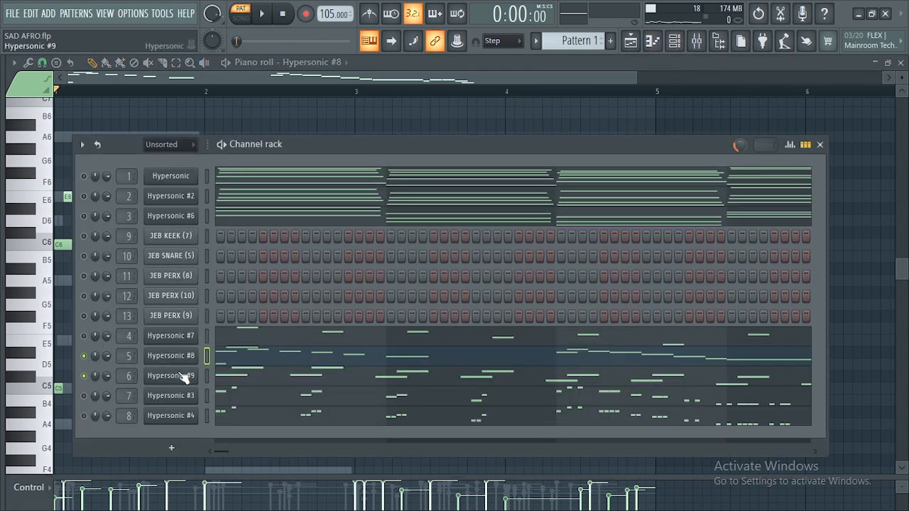
{"action": "left_click", "coordinate": [274, 381]}
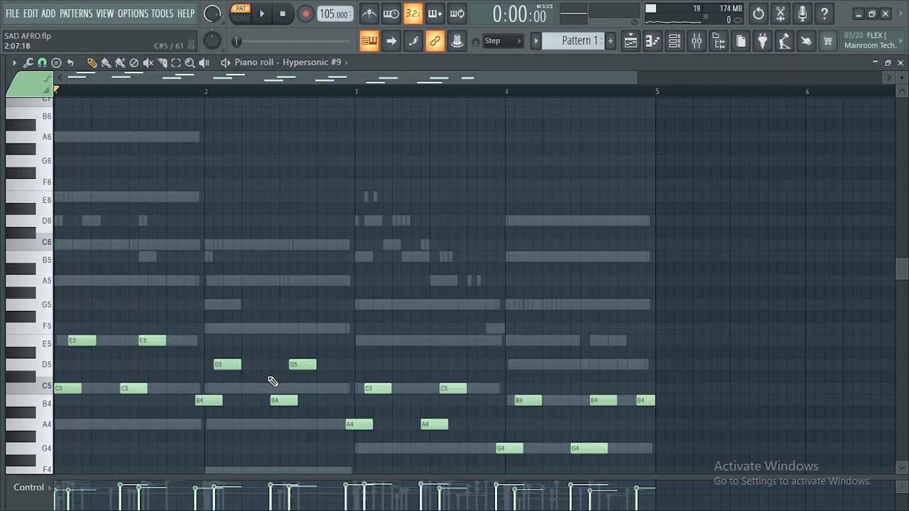
Solo the Hypersonic #9 channel, open its notes in the piano roll, and play back its melody
{"action": "left_click", "coordinate": [675, 40]}
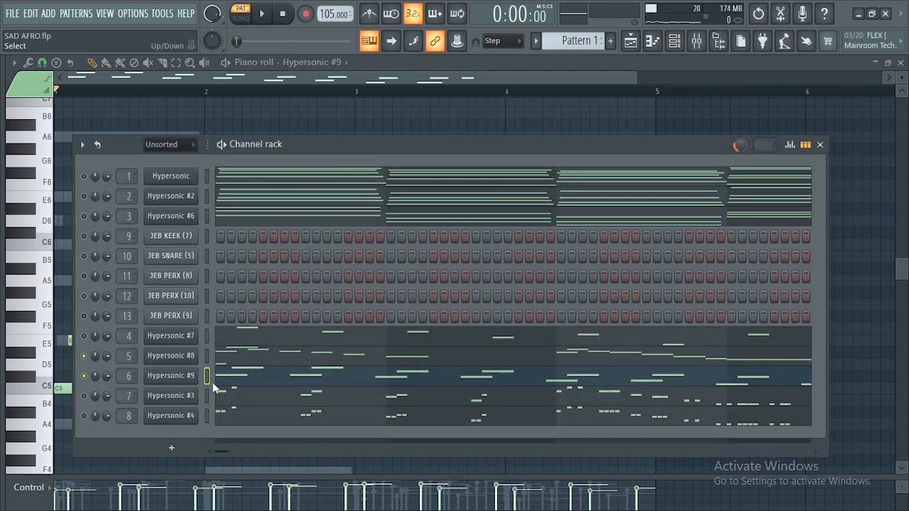
{"action": "right_click", "coordinate": [85, 377]}
{"action": "left_click", "coordinate": [134, 298]}
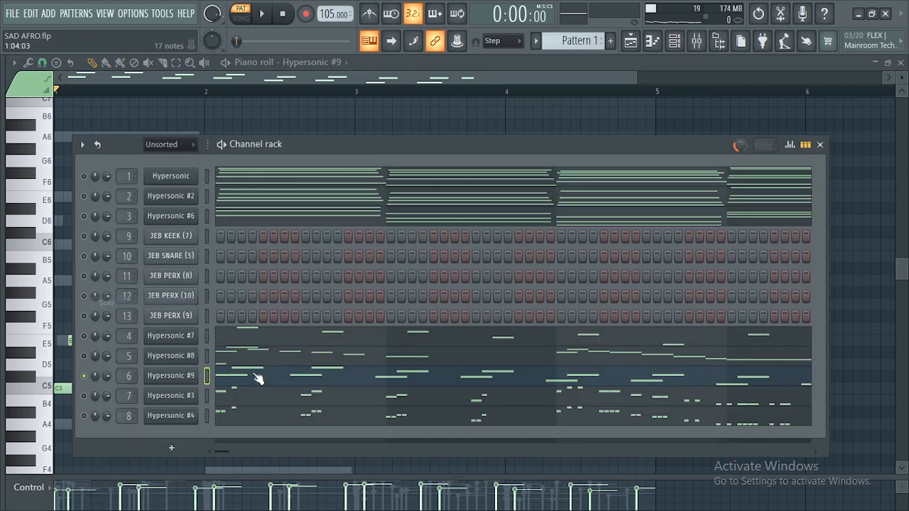
{"action": "key", "text": "F5"}
{"action": "left_click", "coordinate": [259, 382]}
{"action": "scroll", "coordinate": [344, 316], "scroll_direction": "down", "scroll_amount": 3}
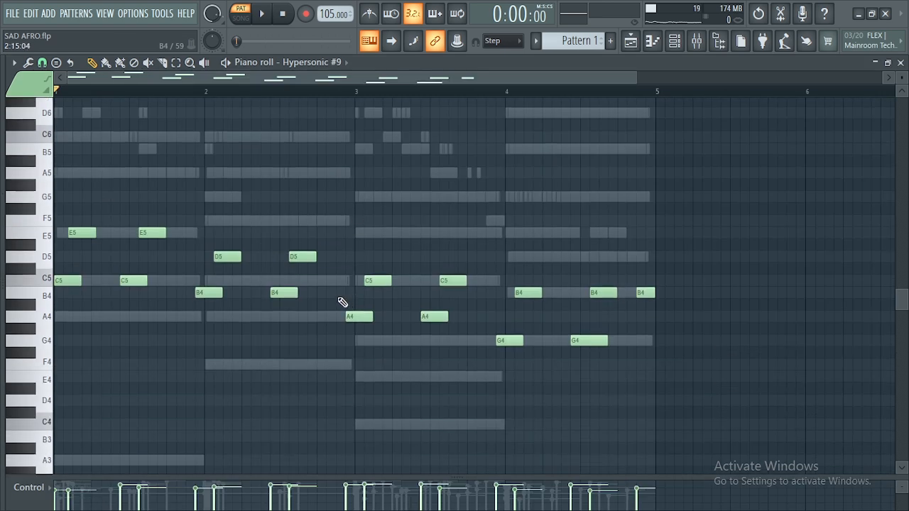
{"action": "key", "text": "space"}
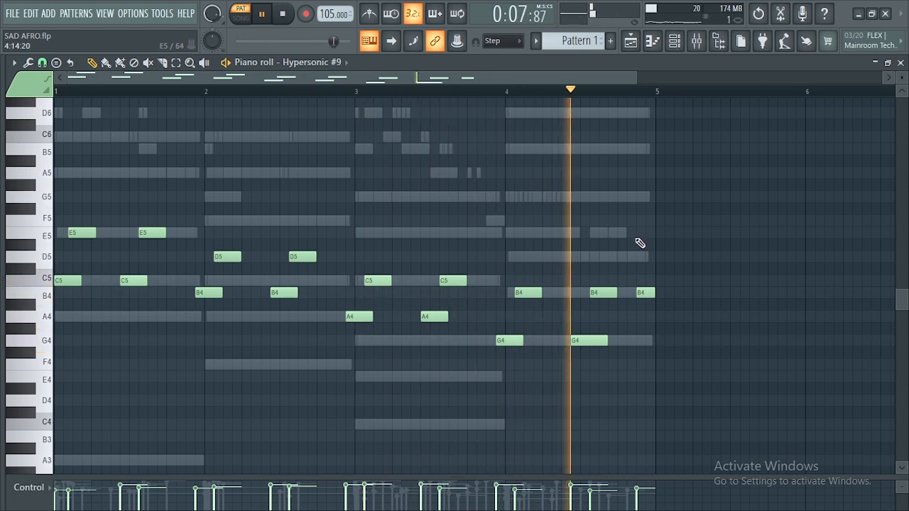
{"action": "key", "text": "space"}
Unmute Hypersonic #7 and Hypersonic #8 alongside Hypersonic #9 and play the three melody layers together
{"action": "left_click", "coordinate": [675, 40]}
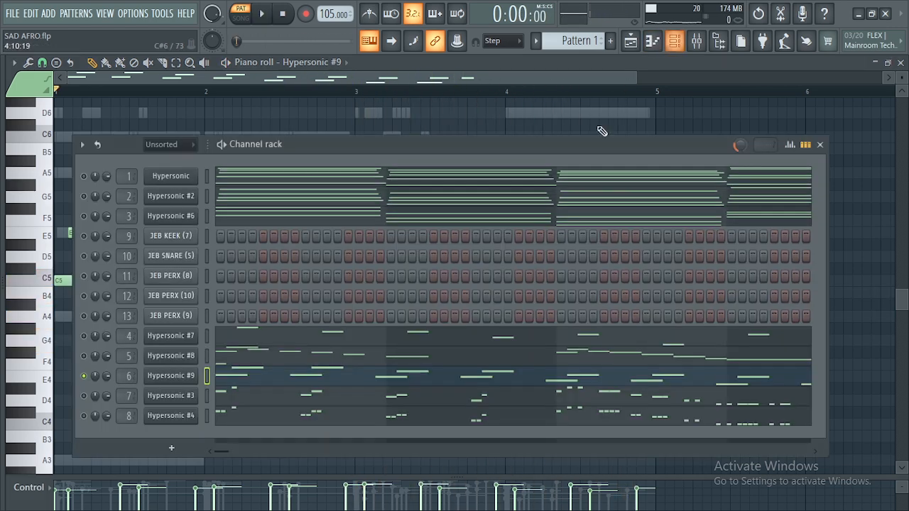
{"action": "left_click", "coordinate": [84, 336]}
{"action": "key", "text": "space"}
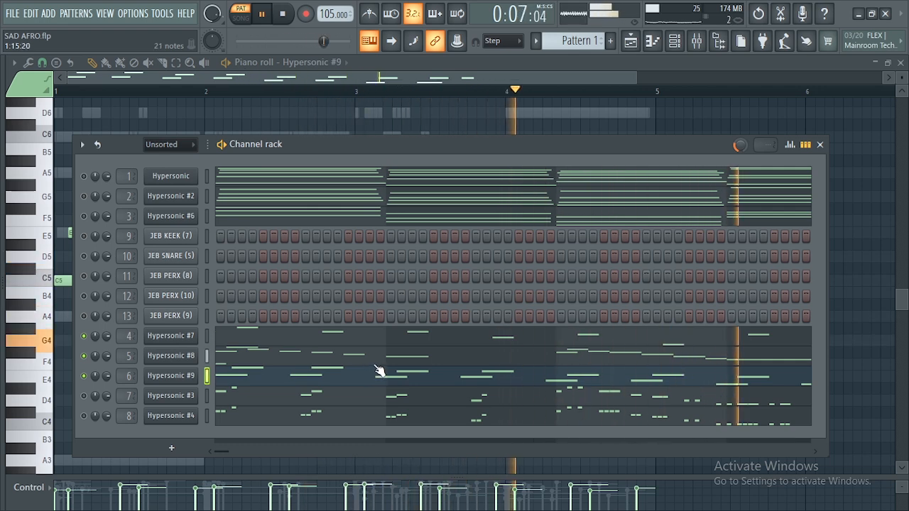
{"action": "key", "text": "space"}
Solo the Hypersonic #3 channel and open its notes in the piano roll
{"action": "key", "text": "F5"}
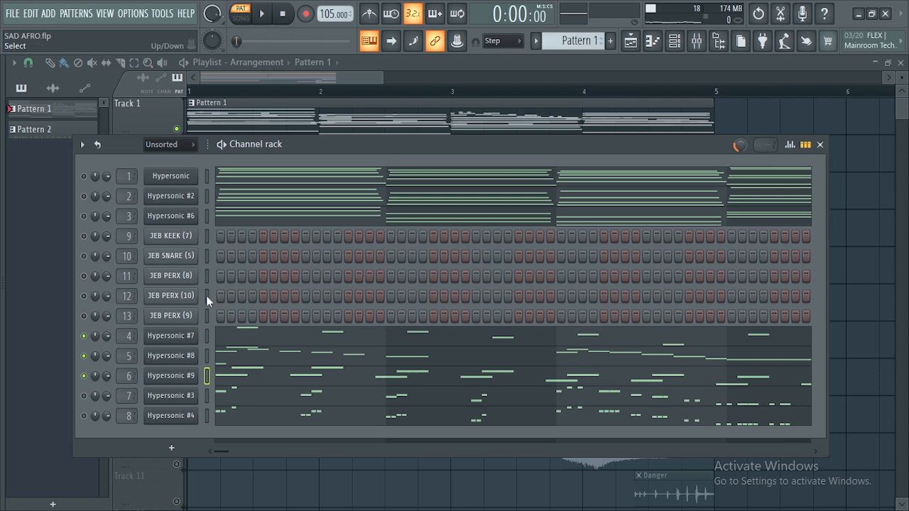
{"action": "left_click", "coordinate": [206, 397]}
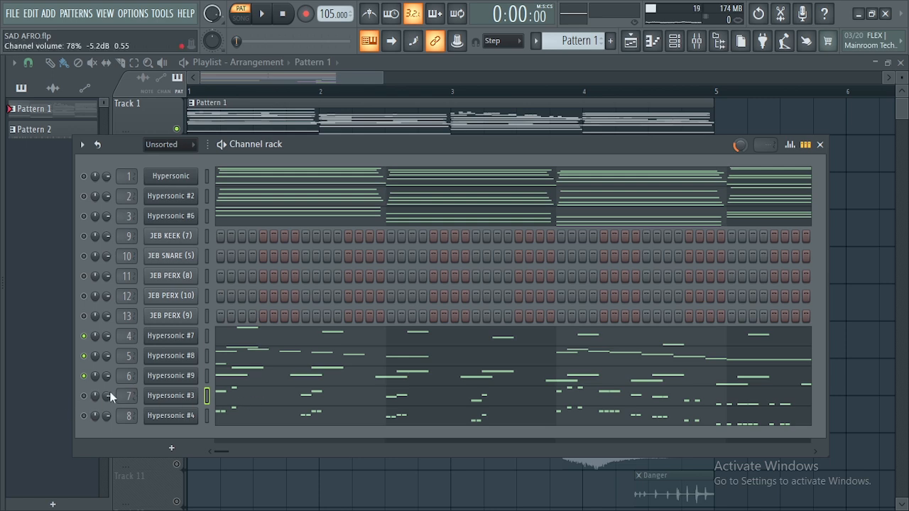
{"action": "left_click", "coordinate": [84, 395]}
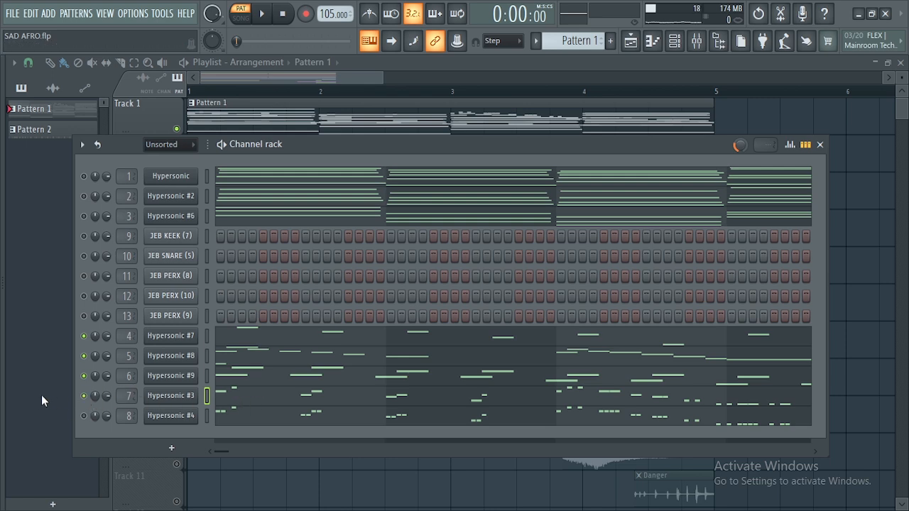
{"action": "right_click", "coordinate": [84, 396]}
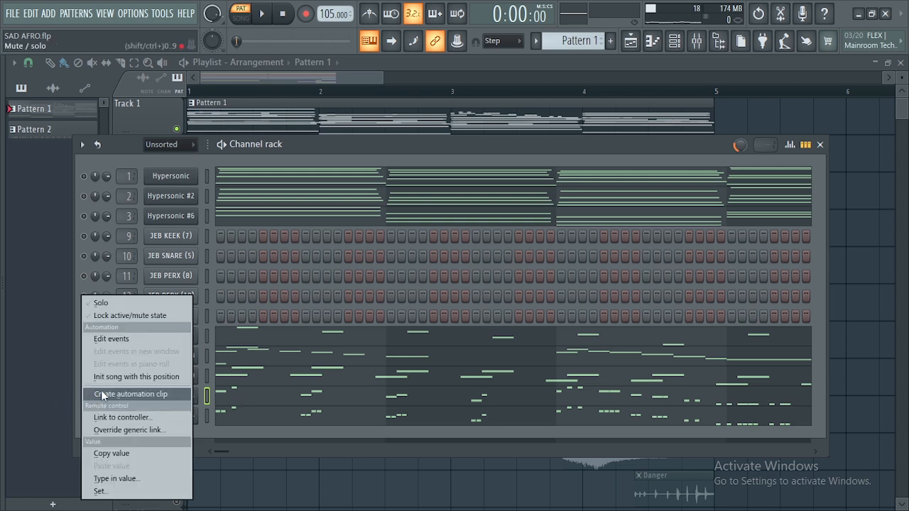
{"action": "left_click", "coordinate": [142, 306]}
{"action": "left_click", "coordinate": [240, 393]}
{"action": "scroll", "coordinate": [247, 395], "scroll_direction": "up", "scroll_amount": 3}
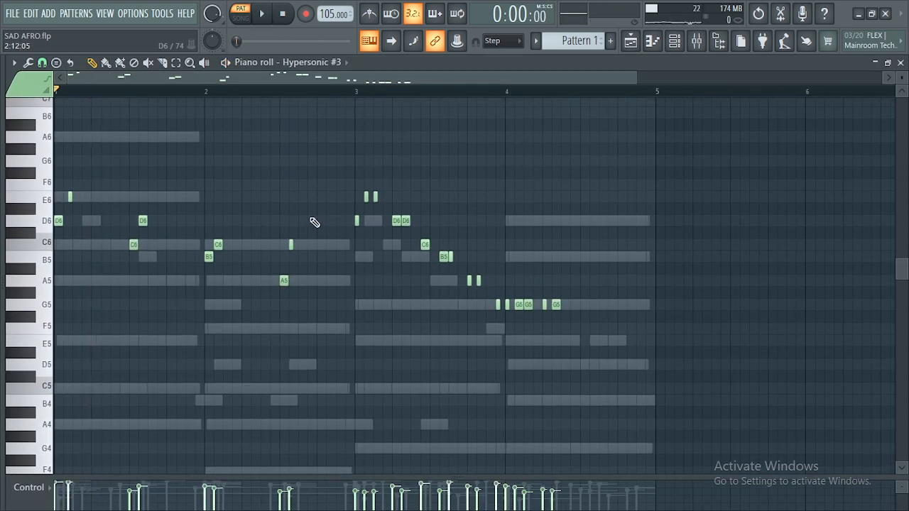
Check Hypersonic #3 in the channel rack, reopen its notes in the piano roll, and play back the melody through bars 1 to 4
{"action": "left_click", "coordinate": [683, 43]}
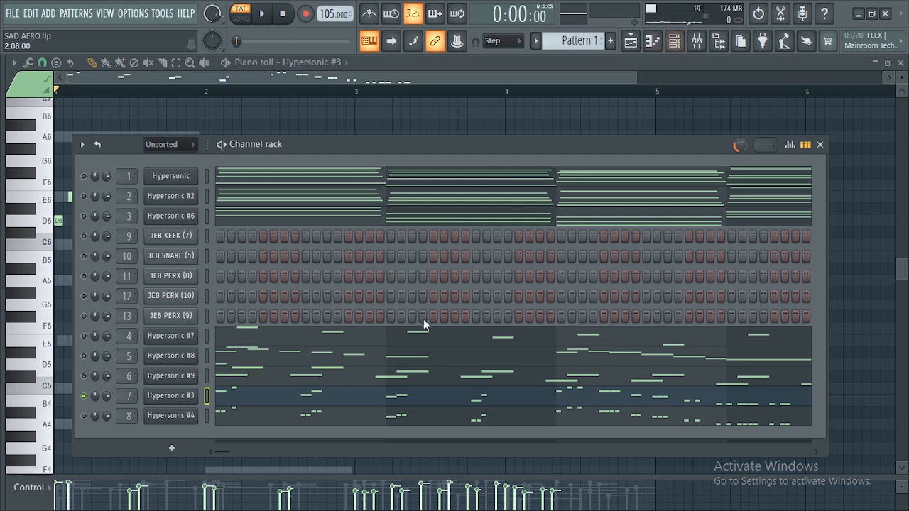
{"action": "left_click", "coordinate": [274, 402]}
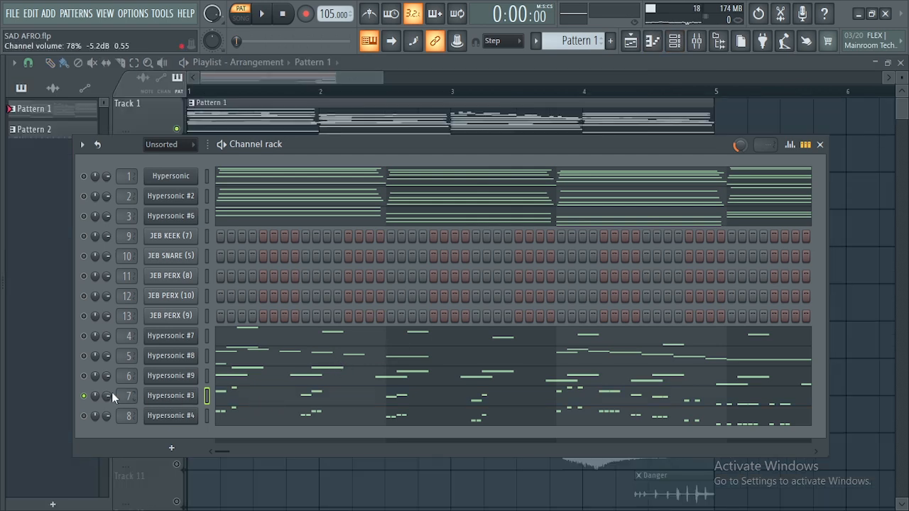
{"action": "left_click", "coordinate": [226, 396]}
{"action": "scroll", "coordinate": [224, 354], "scroll_direction": "up", "scroll_amount": 1}
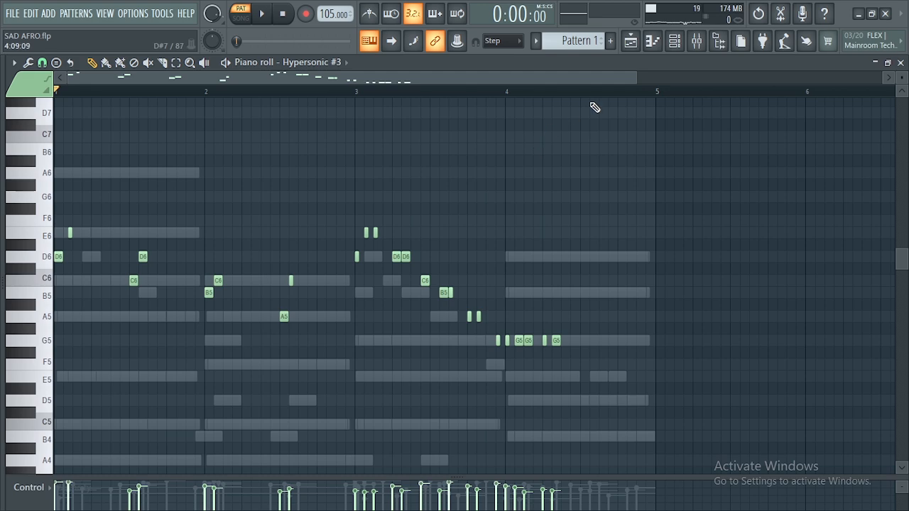
{"action": "left_click_drag", "start_coordinate": [634, 77], "coordinate": [542, 77]}
{"action": "key", "text": "space"}
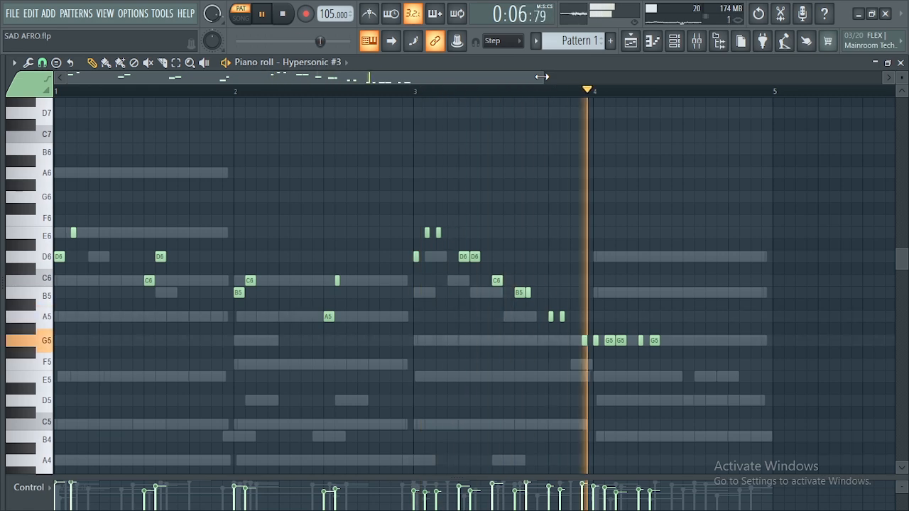
{"action": "key", "text": "space"}
Solo the Hypersonic #4 channel and play back its melody while viewing its notes in the piano roll
{"action": "left_click", "coordinate": [675, 40]}
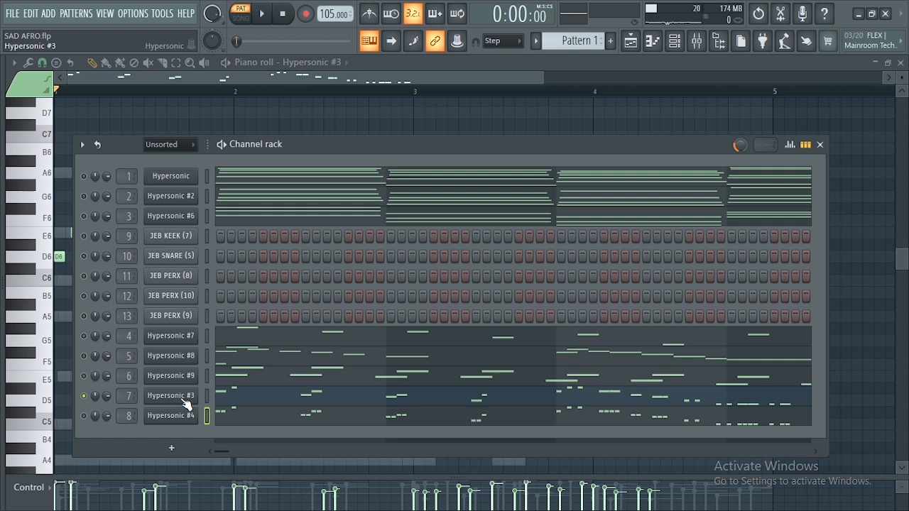
{"action": "left_click", "coordinate": [84, 416], "text": "ctrl"}
{"action": "right_click", "coordinate": [84, 416]}
{"action": "left_click", "coordinate": [125, 305]}
{"action": "key", "text": "space"}
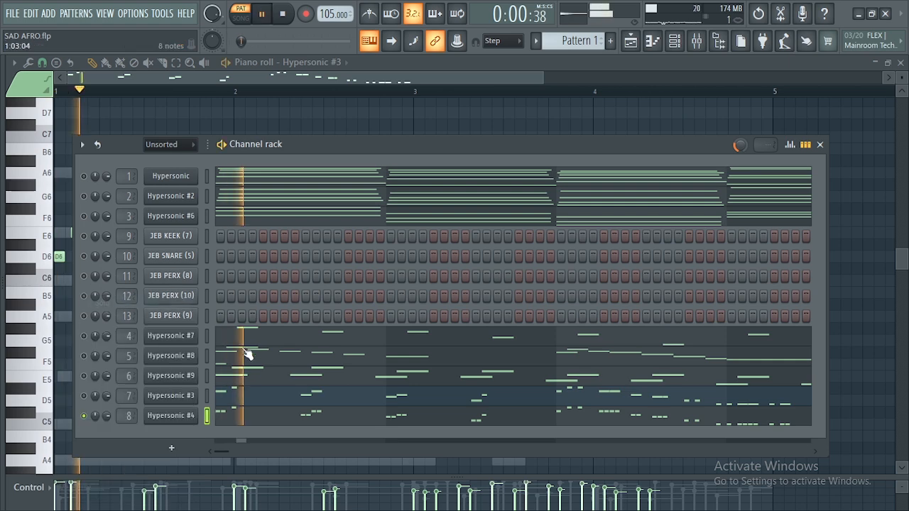
{"action": "left_click", "coordinate": [305, 420]}
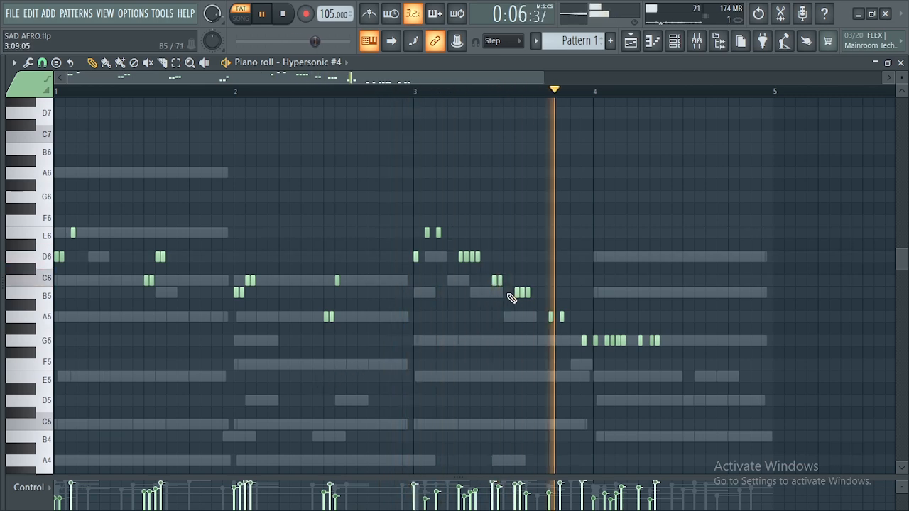
{"action": "key", "text": "space"}
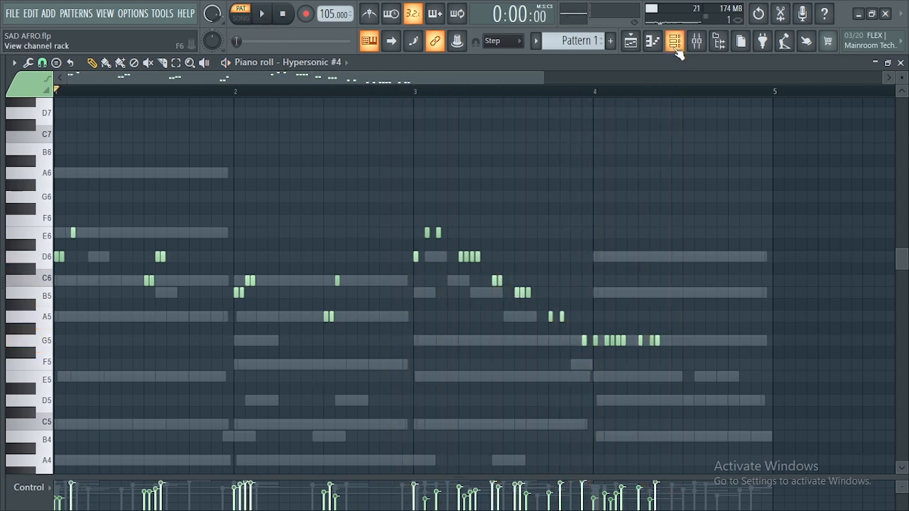
Return to the playlist and show Pattern 2 with its drum channels in the channel rack
{"action": "left_click", "coordinate": [674, 41]}
{"action": "key", "text": "F5"}
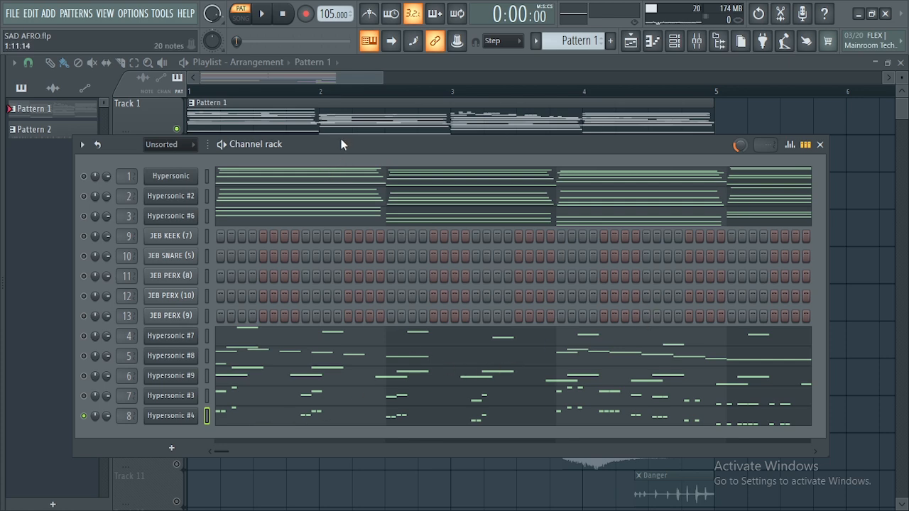
{"action": "left_click_drag", "start_coordinate": [341, 141], "coordinate": [321, 155]}
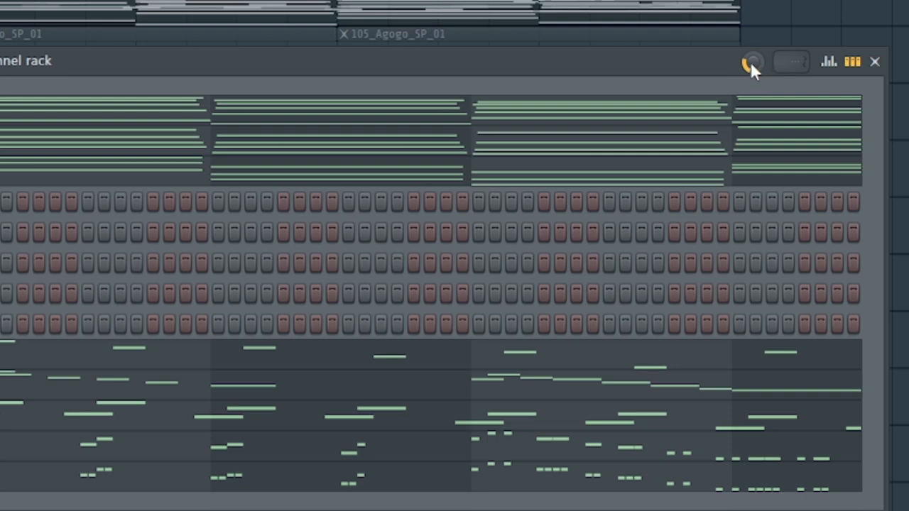
{"action": "left_click", "coordinate": [875, 61]}
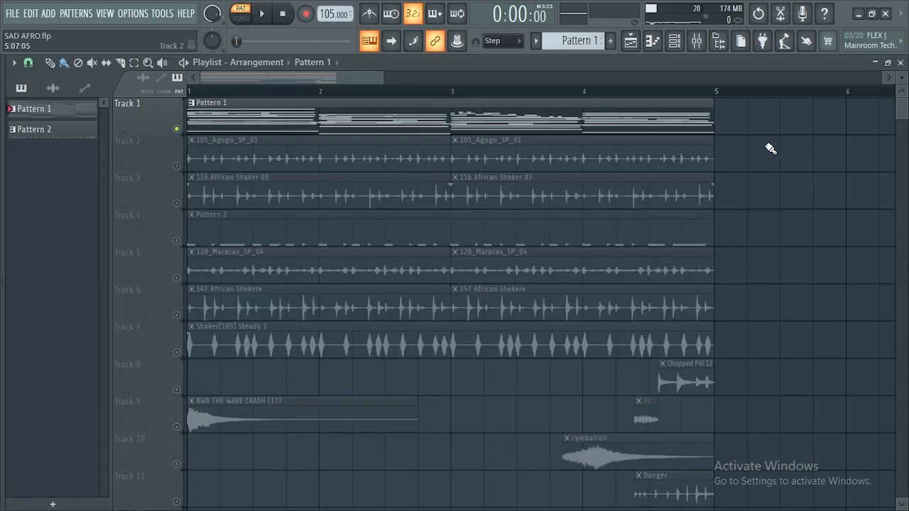
{"action": "left_click", "coordinate": [675, 41]}
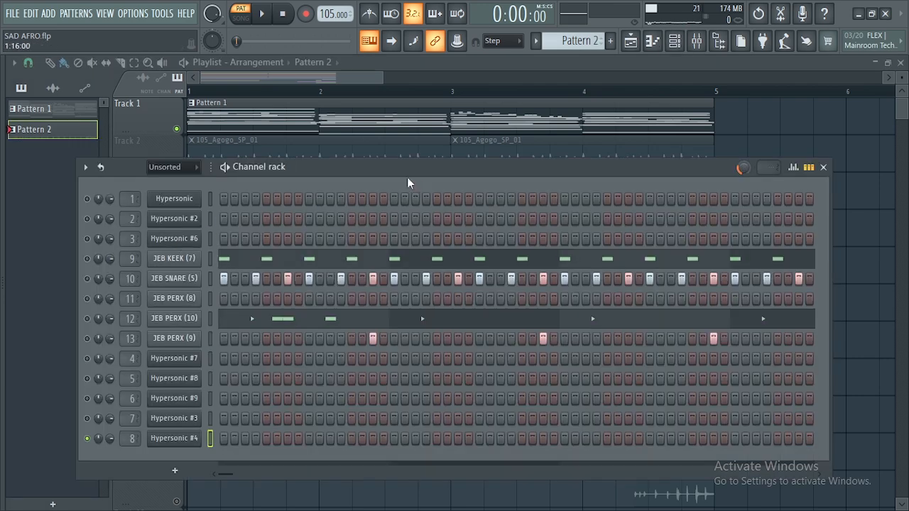
{"action": "mouse_move", "coordinate": [385, 168]}
{"action": "left_mouse_down"}
{"action": "mouse_move", "coordinate": [403, 168]}
{"action": "mouse_move", "coordinate": [380, 168]}
{"action": "left_mouse_up"}
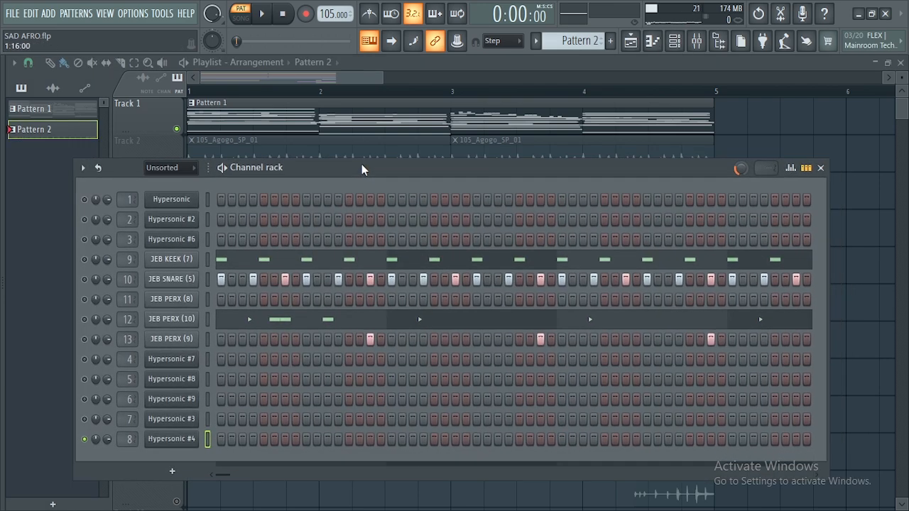
Audition the drum samples JEB KEEK (7), JEB SNARE (5), JEB PERX (10) and JEB PERX (9) one by one
{"action": "left_click", "coordinate": [228, 266]}
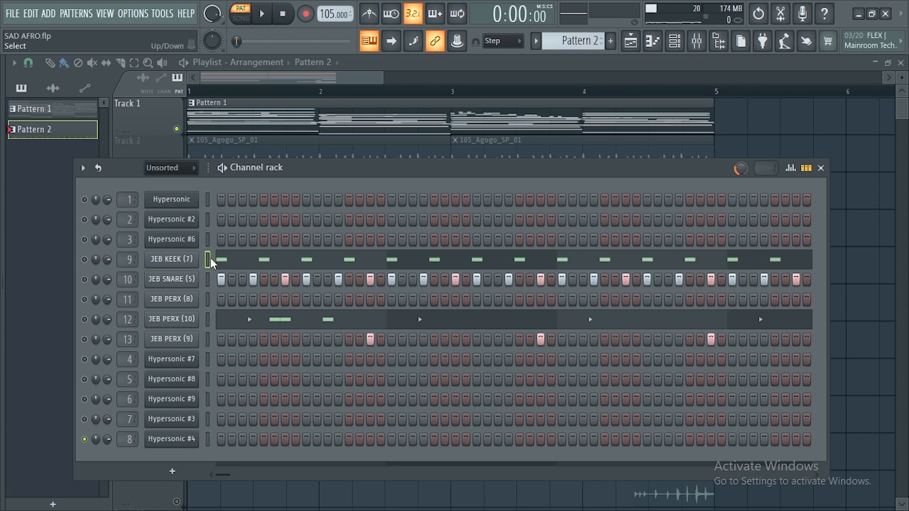
{"action": "key", "text": "q"}
{"action": "key", "text": "q"}
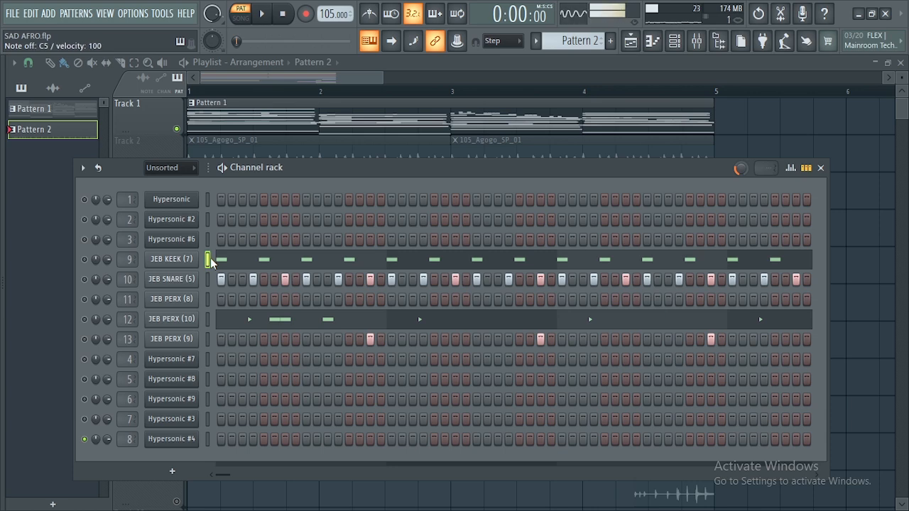
{"action": "left_click", "coordinate": [208, 280]}
{"action": "key", "text": "q"}
{"action": "key", "text": "q"}
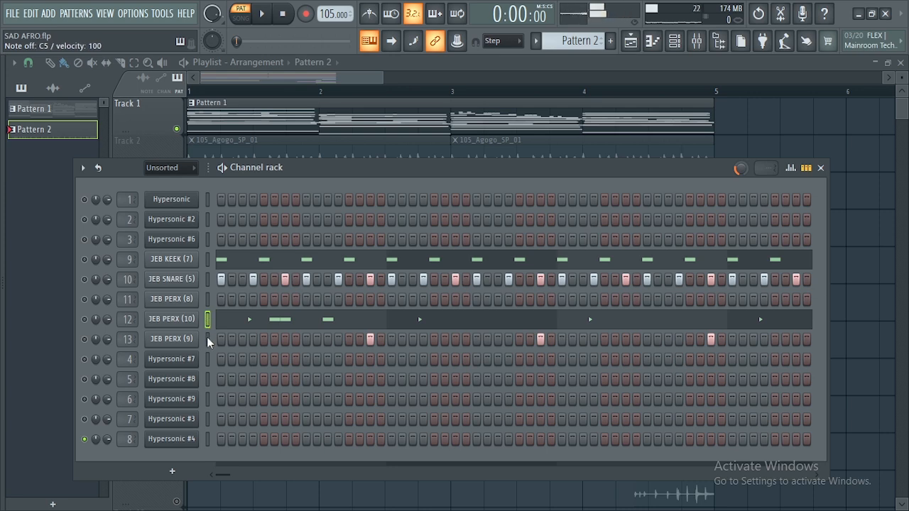
{"action": "key", "text": "q"}
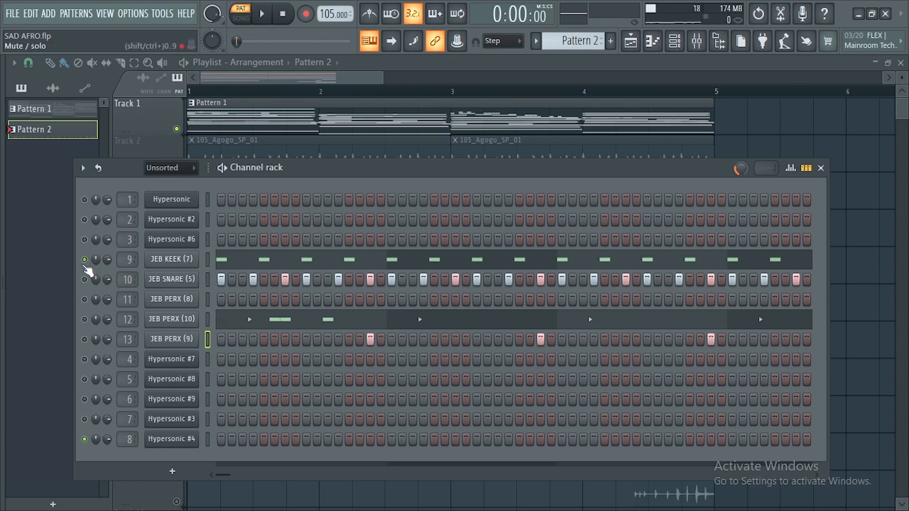
Unmute the JEB kick, snare, PERX (10) and PERX (9) channels and play back the Pattern 2 drums
{"action": "key", "text": "space"}
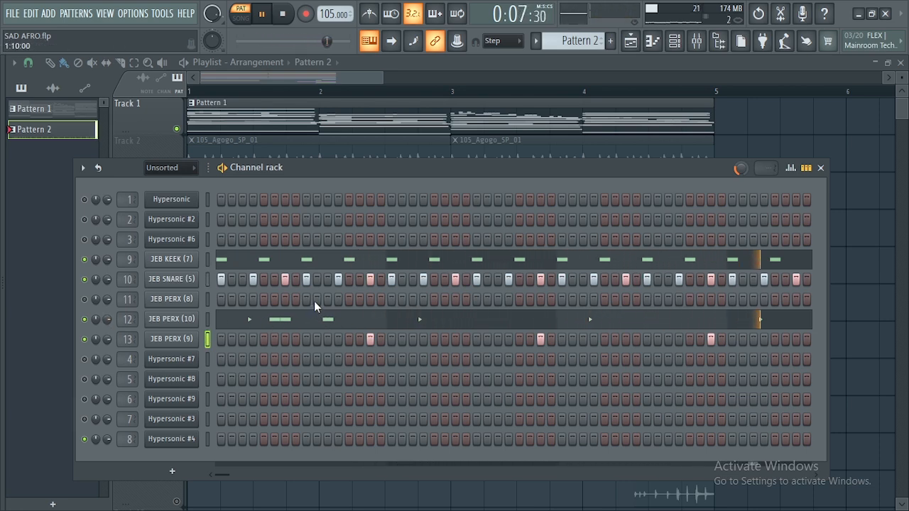
{"action": "key", "text": "space"}
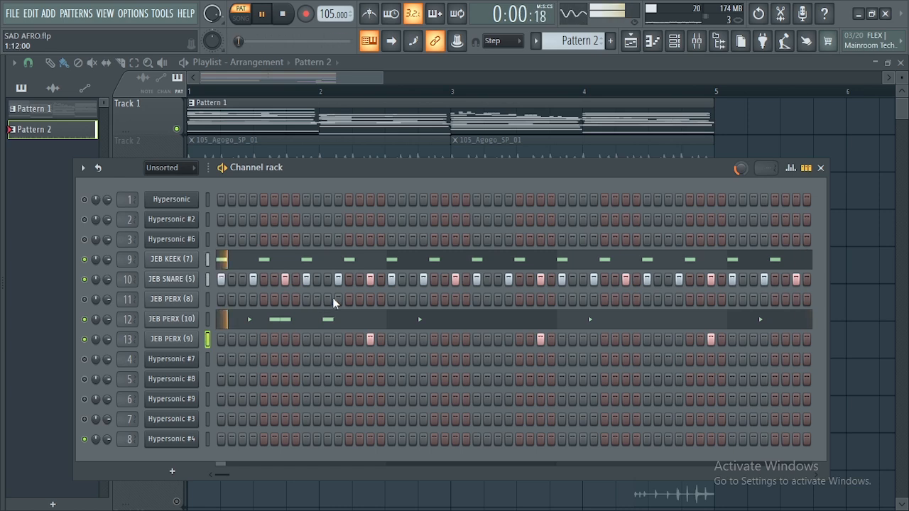
{"action": "left_click_drag", "start_coordinate": [436, 173], "coordinate": [417, 177]}
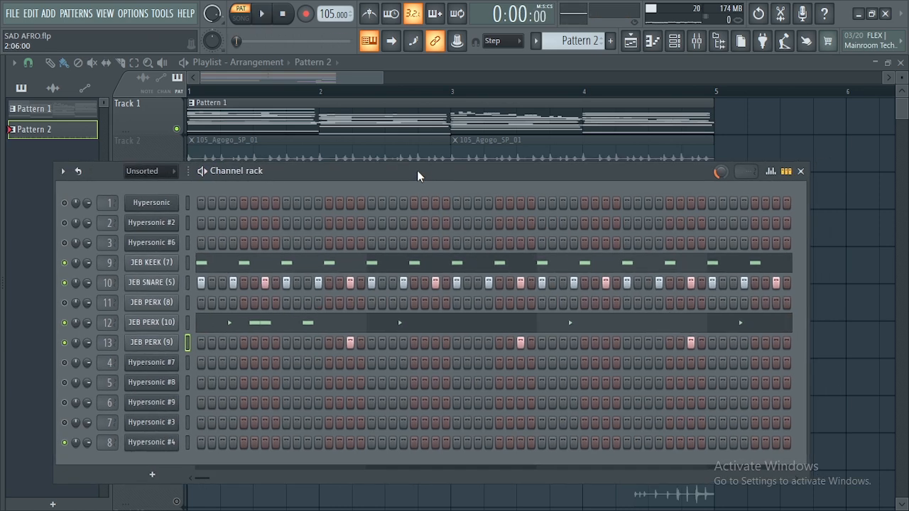
Return to the full playlist and unmute Track 2 holding the 105_Agogo_SP_01 loop
{"action": "left_click", "coordinate": [636, 45]}
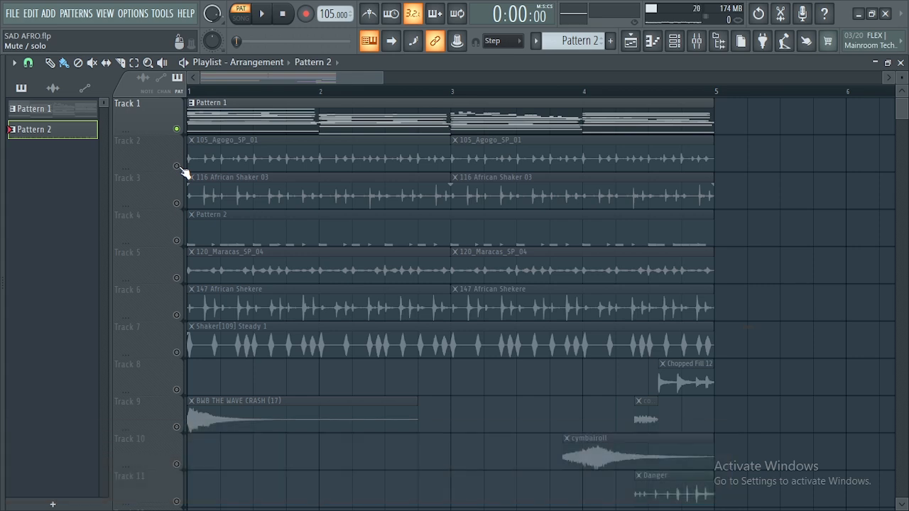
{"action": "left_click", "coordinate": [179, 167]}
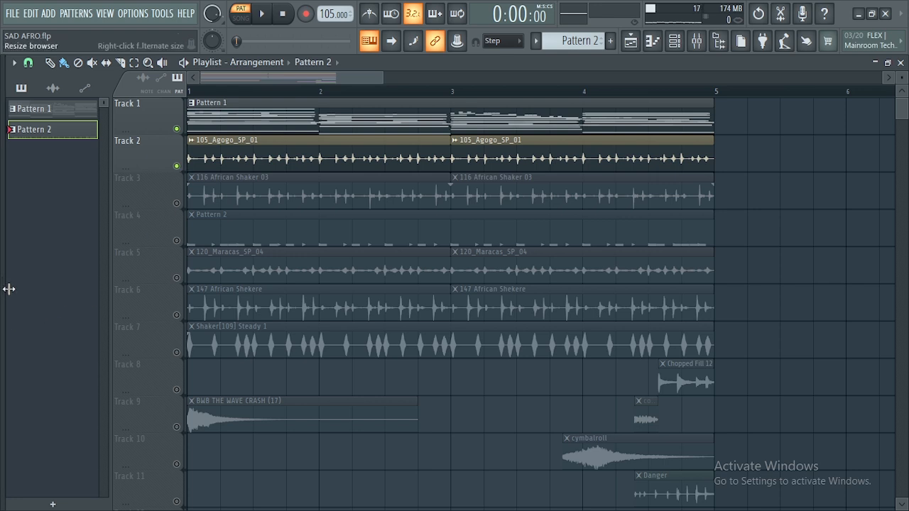
Browse the shaker and percussion loops in the GOD'S EYE - ShakerLupes sample folder
{"action": "left_click_drag", "start_coordinate": [8, 289], "coordinate": [73, 304]}
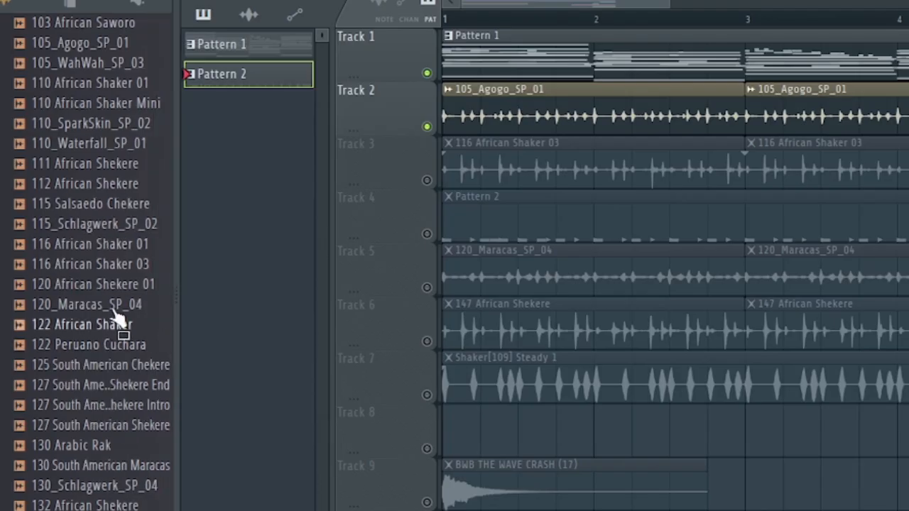
{"action": "scroll", "coordinate": [33, 262], "scroll_direction": "up", "scroll_amount": 5}
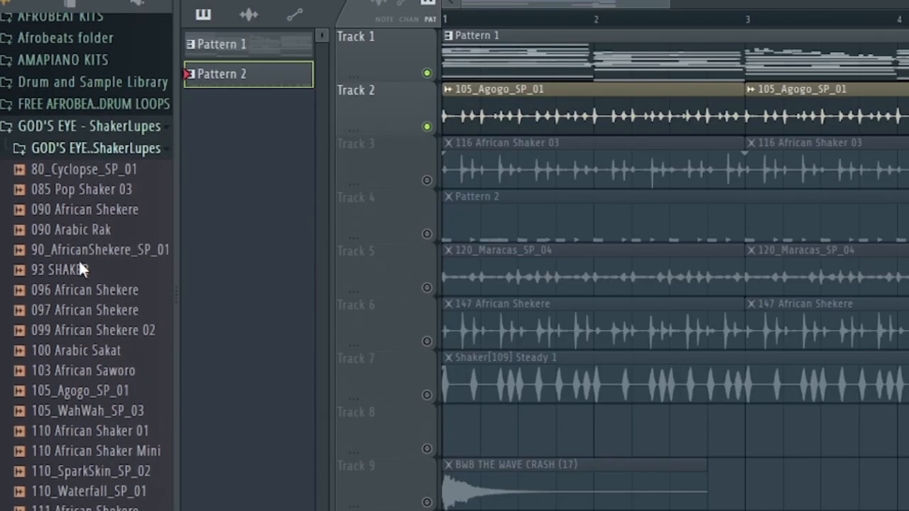
{"action": "scroll", "coordinate": [34, 262], "scroll_direction": "down", "scroll_amount": 9}
{"action": "scroll", "coordinate": [78, 259], "scroll_direction": "down", "scroll_amount": 6}
{"action": "scroll", "coordinate": [78, 260], "scroll_direction": "up", "scroll_amount": 14}
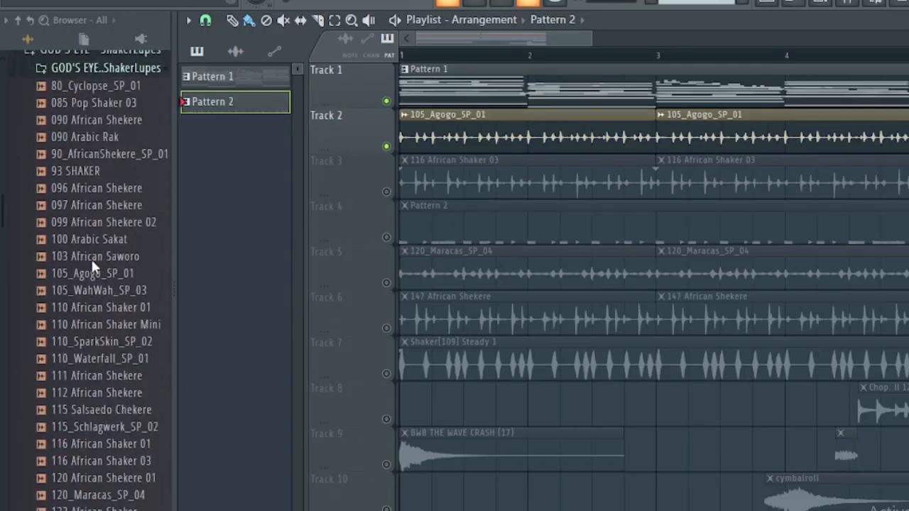
{"action": "scroll", "coordinate": [78, 260], "scroll_direction": "down", "scroll_amount": 4}
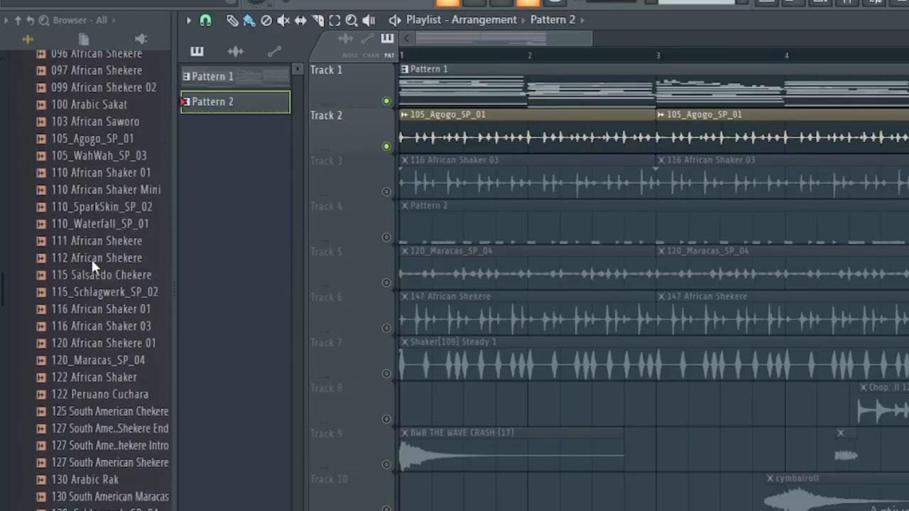
{"action": "scroll", "coordinate": [90, 257], "scroll_direction": "down", "scroll_amount": 5}
{"action": "scroll", "coordinate": [91, 257], "scroll_direction": "up", "scroll_amount": 12}
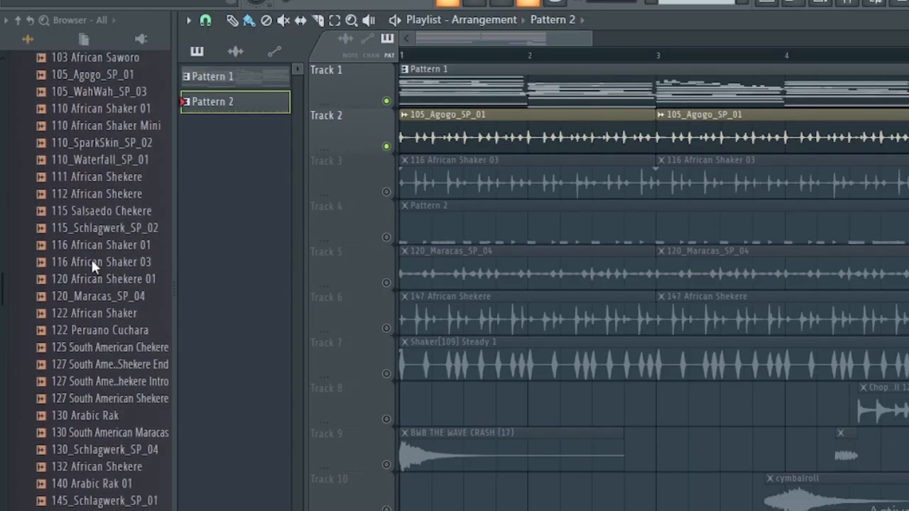
{"action": "scroll", "coordinate": [78, 355], "scroll_direction": "down", "scroll_amount": 11}
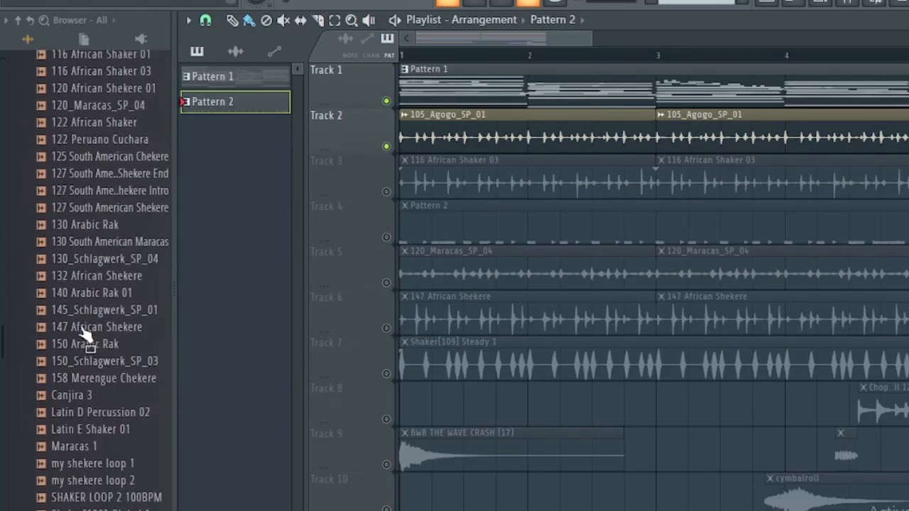
{"action": "scroll", "coordinate": [85, 353], "scroll_direction": "up", "scroll_amount": 2}
{"action": "scroll", "coordinate": [93, 357], "scroll_direction": "up", "scroll_amount": 9}
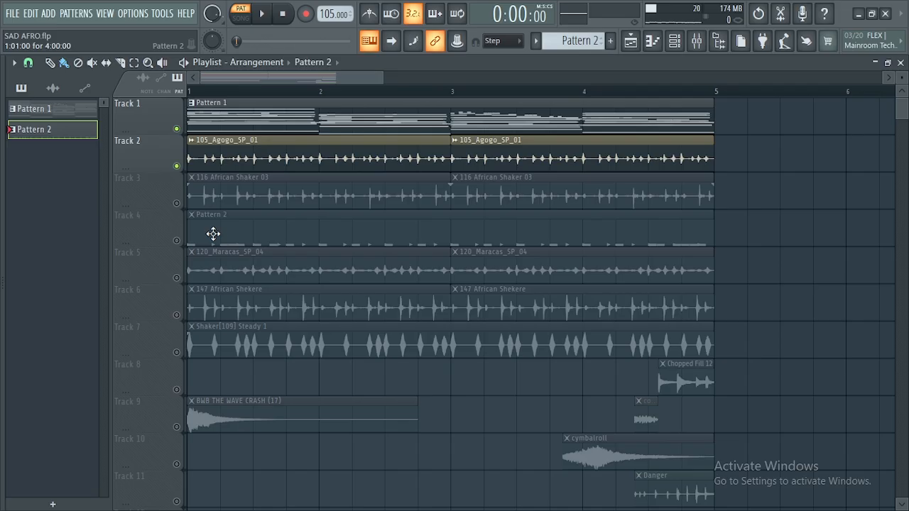
Unmute Track 4 holding the Pattern 2 drums alongside the agogo loop
{"action": "left_click", "coordinate": [177, 240]}
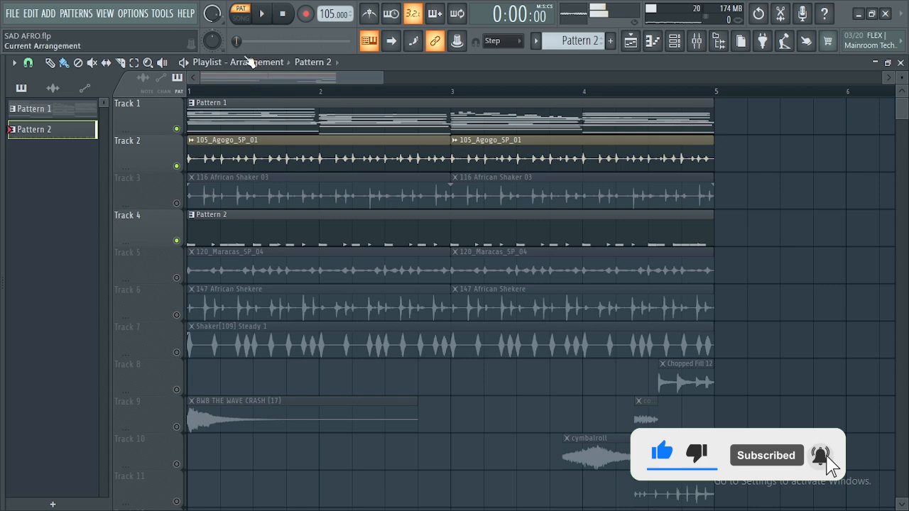
Switch to song mode and play back the Pattern 1 melody with the agogo loop and Pattern 2 drums
{"action": "left_click", "coordinate": [242, 13]}
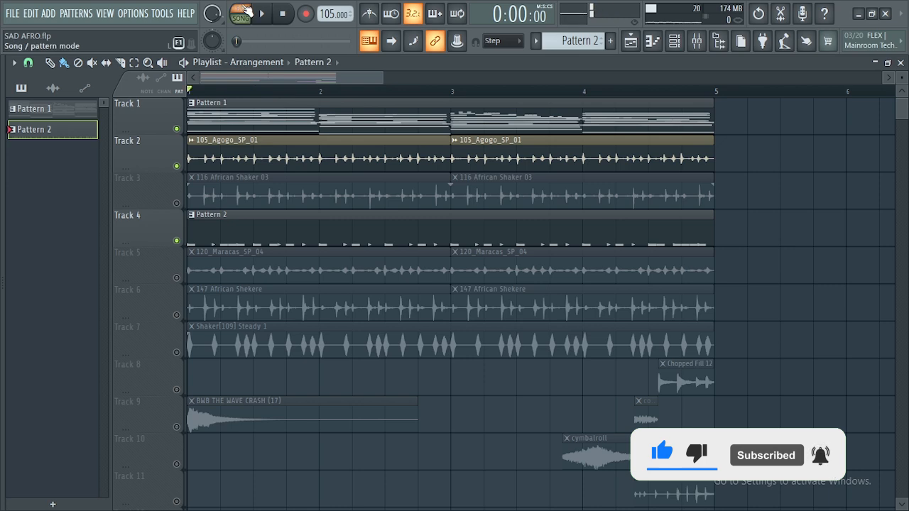
{"action": "left_click", "coordinate": [683, 47]}
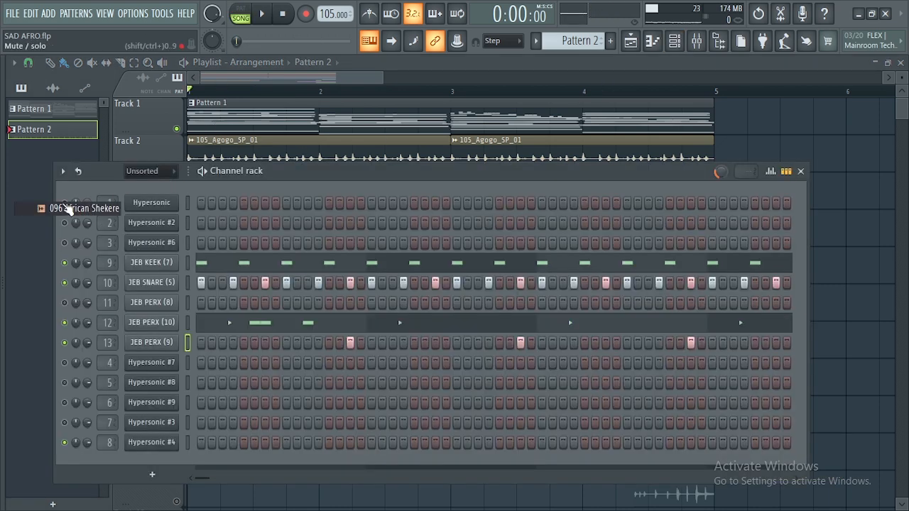
{"action": "key", "text": "F6"}
{"action": "key", "text": "space"}
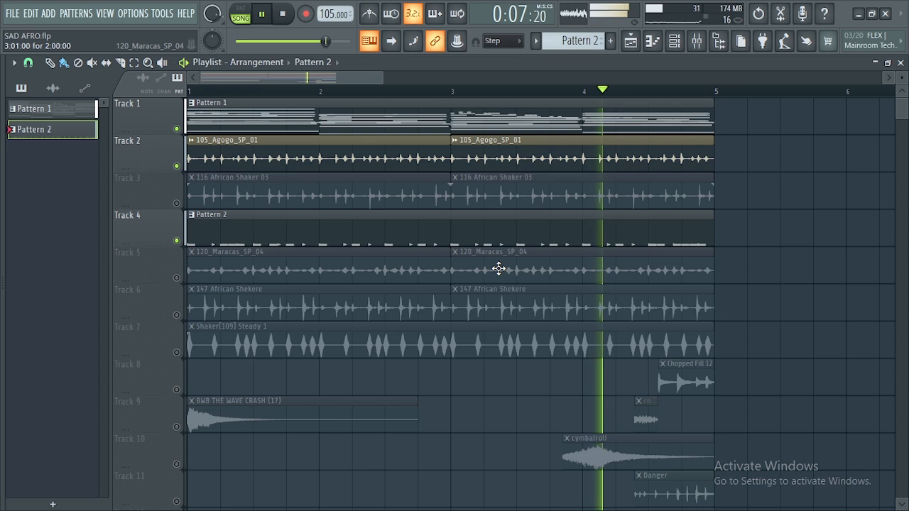
{"action": "key", "text": "space"}
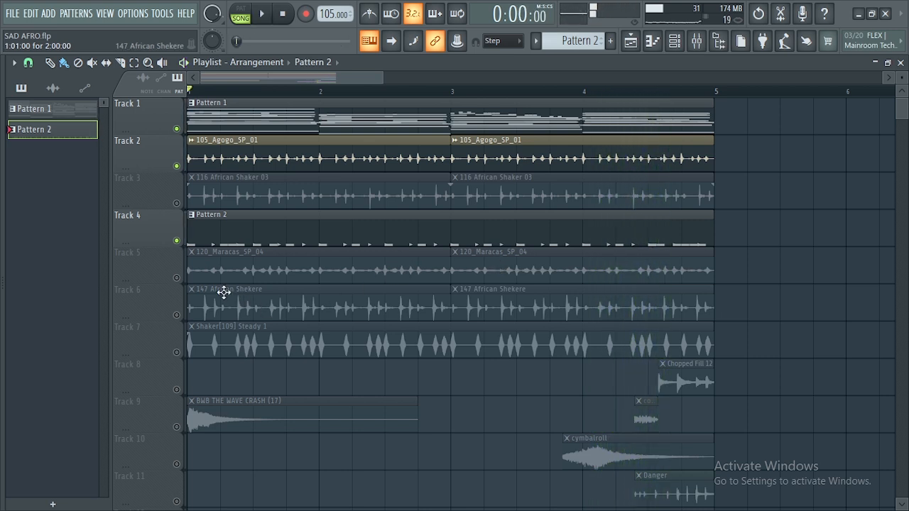
Mute Track 2, unmute the Shaker[109] Steady 1 loop on Track 7, and play back the arrangement
{"action": "left_click", "coordinate": [177, 166]}
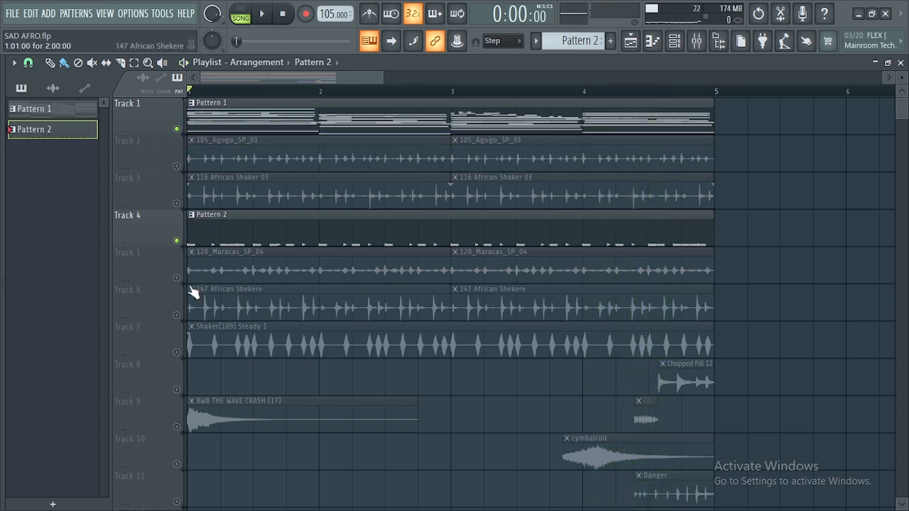
{"action": "left_click", "coordinate": [177, 352]}
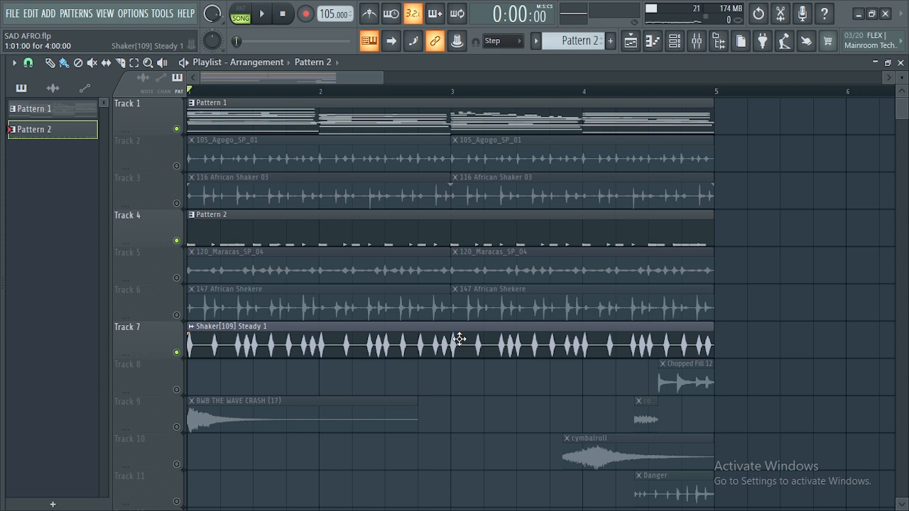
{"action": "key", "text": "space"}
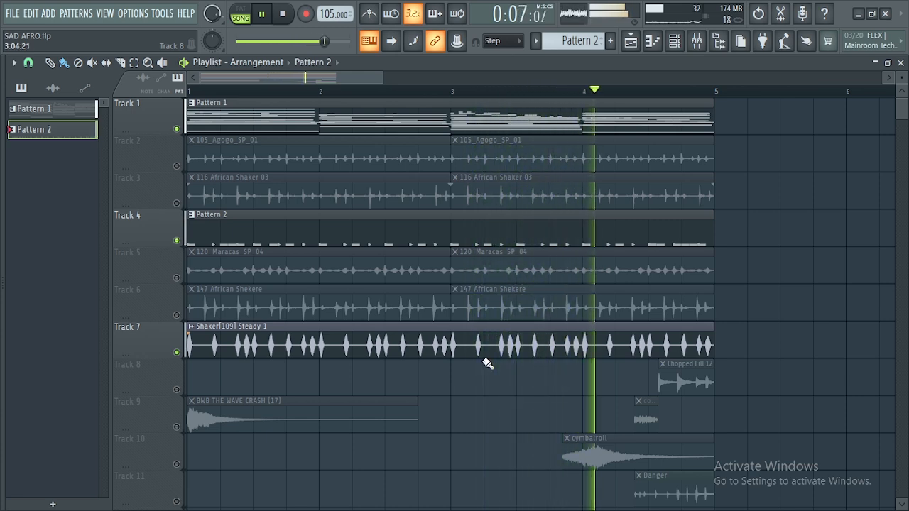
{"action": "key", "text": "space"}
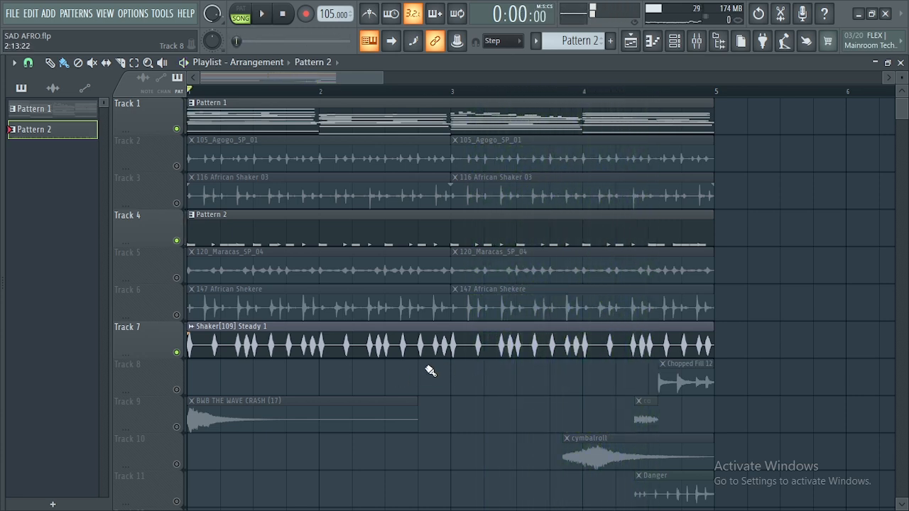
Unmute Tracks 8 to 11 holding the chopped fill, wave crash, cymbal roll and Danger transition samples
{"action": "left_click", "coordinate": [182, 426]}
{"action": "scroll", "coordinate": [229, 407], "scroll_direction": "down", "scroll_amount": 2}
{"action": "left_click", "coordinate": [178, 316]}
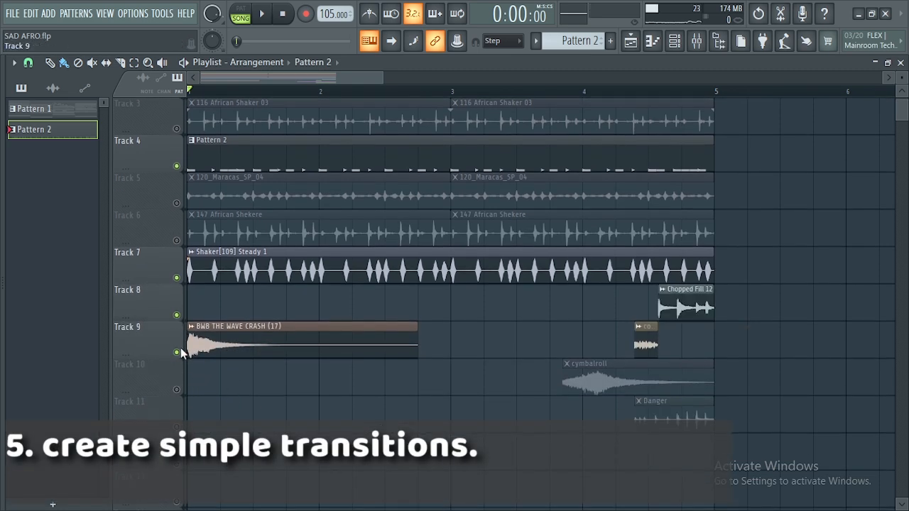
{"action": "left_click", "coordinate": [178, 389]}
Play back the arrangement from the start to hear the transition samples with the melody, drums and shaker
{"action": "key", "text": "space"}
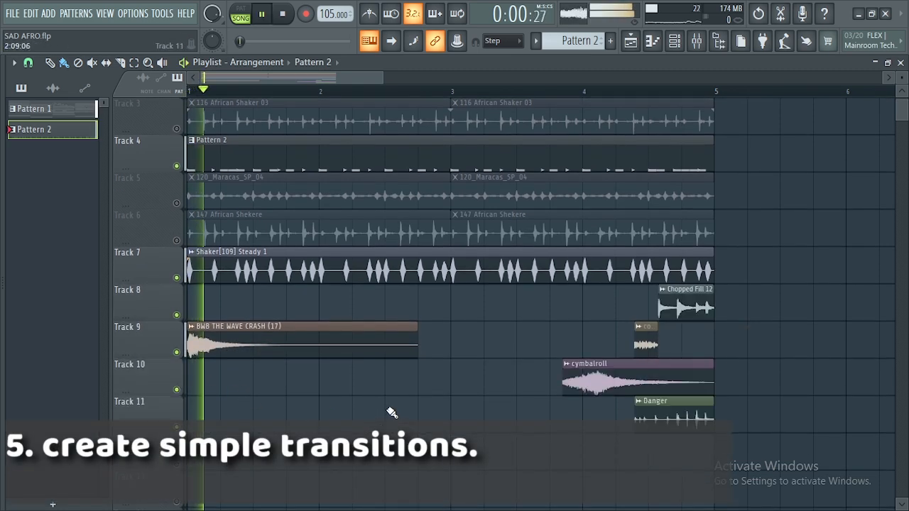
{"action": "scroll", "coordinate": [253, 385], "scroll_direction": "up", "scroll_amount": 2}
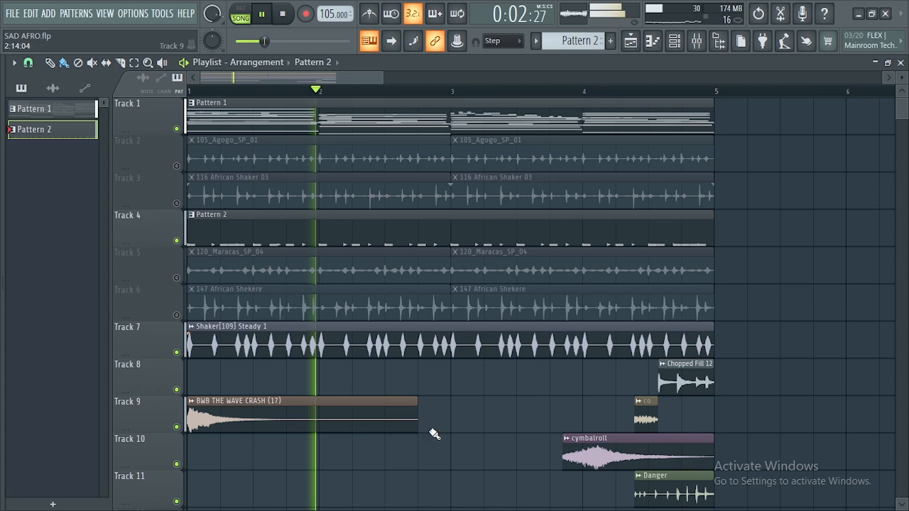
{"action": "scroll", "coordinate": [490, 427], "scroll_direction": "down", "scroll_amount": 2}
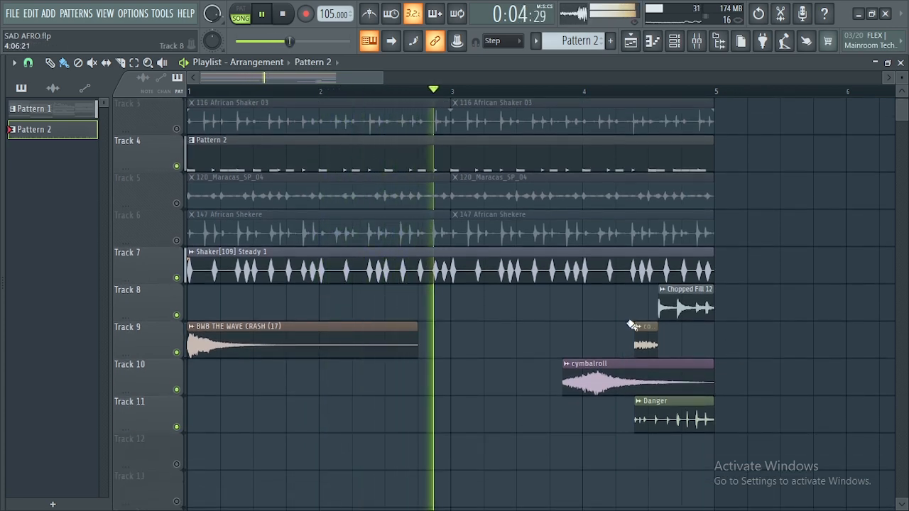
{"action": "key", "text": "space"}
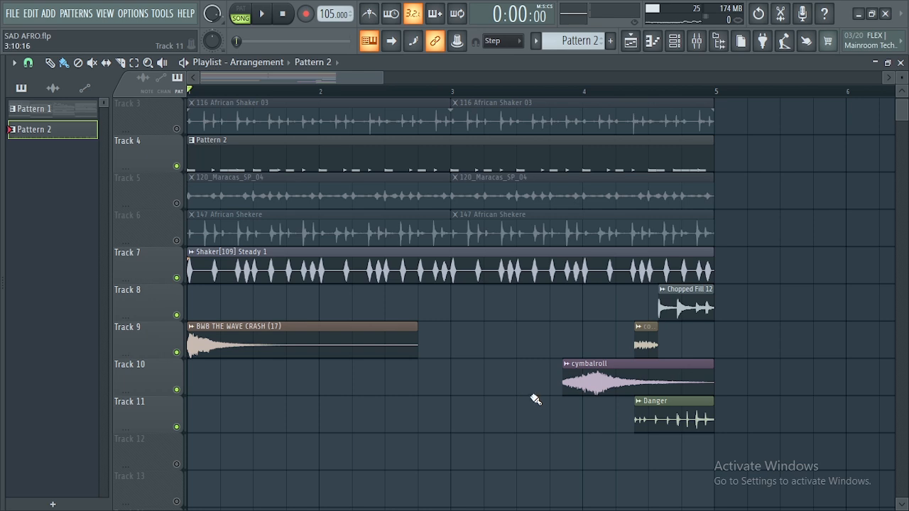
{"action": "key", "text": "space"}
{"action": "scroll", "coordinate": [547, 423], "scroll_direction": "up", "scroll_amount": 1}
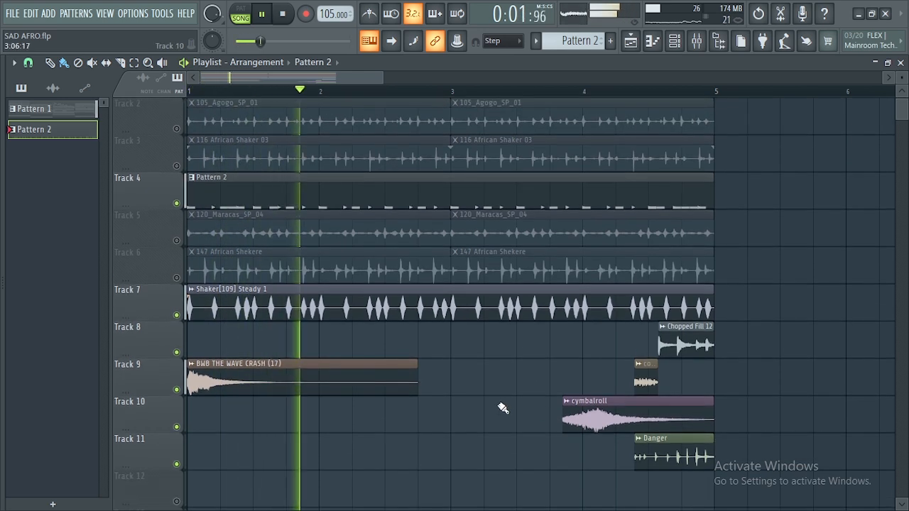
{"action": "scroll", "coordinate": [500, 407], "scroll_direction": "up", "scroll_amount": 1}
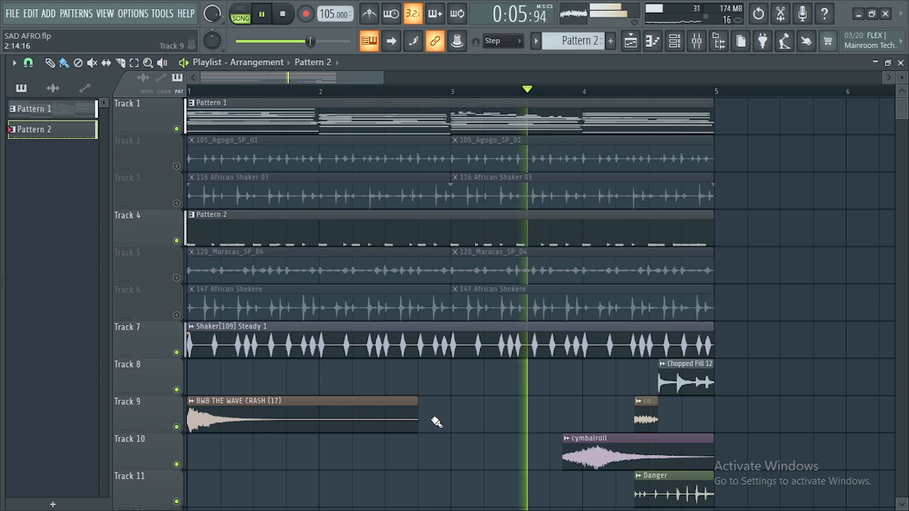
{"action": "scroll", "coordinate": [732, 390], "scroll_direction": "down", "scroll_amount": 2}
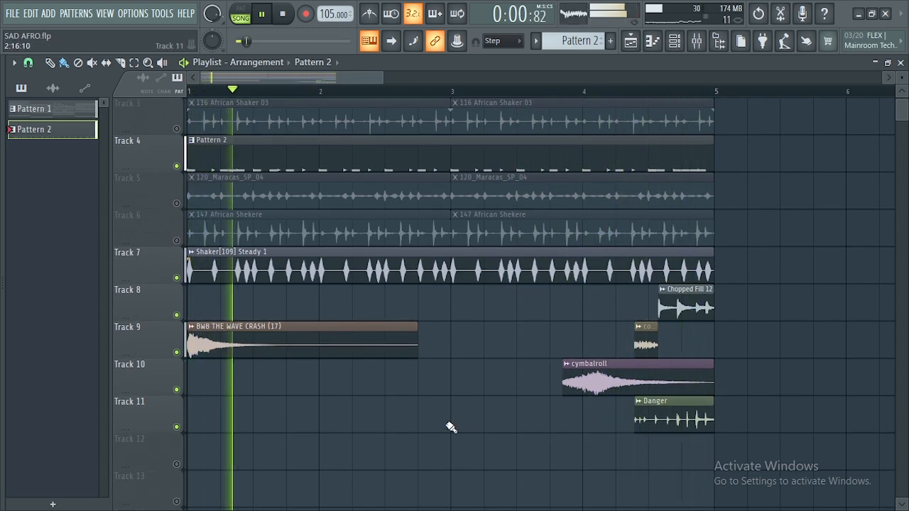
{"action": "scroll", "coordinate": [451, 427], "scroll_direction": "up", "scroll_amount": 1}
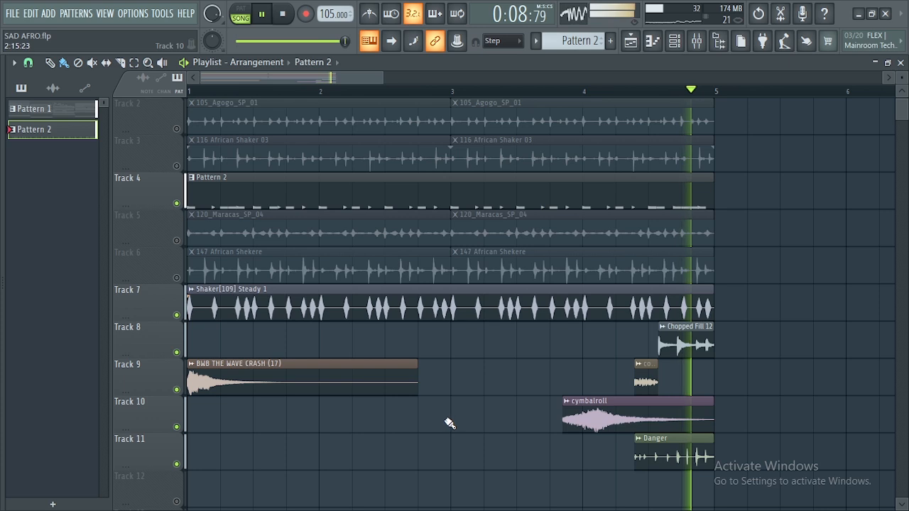
{"action": "key", "text": "space"}
{"action": "scroll", "coordinate": [485, 402], "scroll_direction": "up", "scroll_amount": 1}
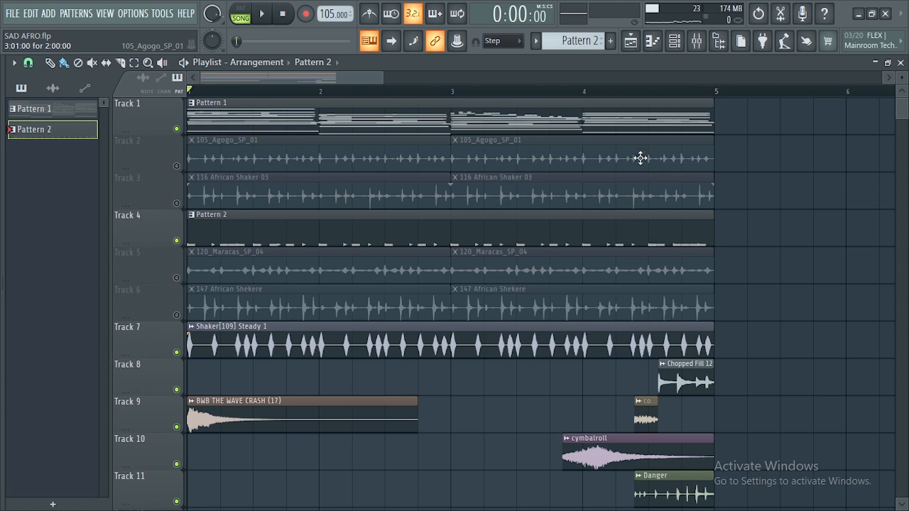
Bring up the mixer and review the effects loaded on the Hypersonic melody inserts
{"action": "left_click", "coordinate": [474, 115]}
{"action": "left_click", "coordinate": [696, 40]}
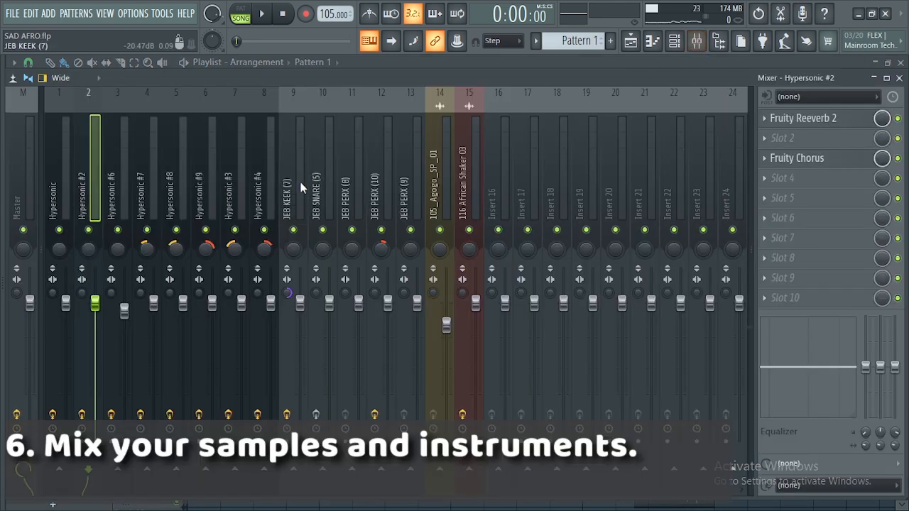
{"action": "left_click", "coordinate": [64, 170]}
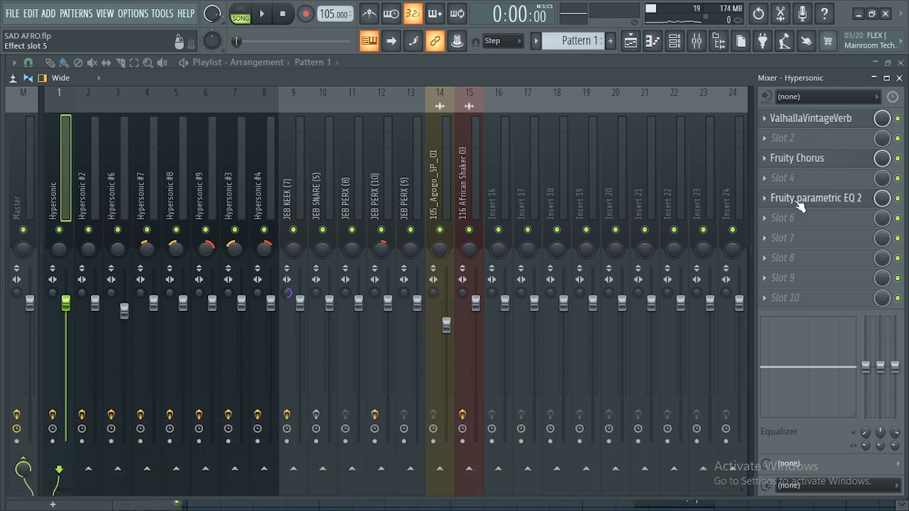
{"action": "left_click", "coordinate": [83, 205]}
{"action": "left_click", "coordinate": [112, 205]}
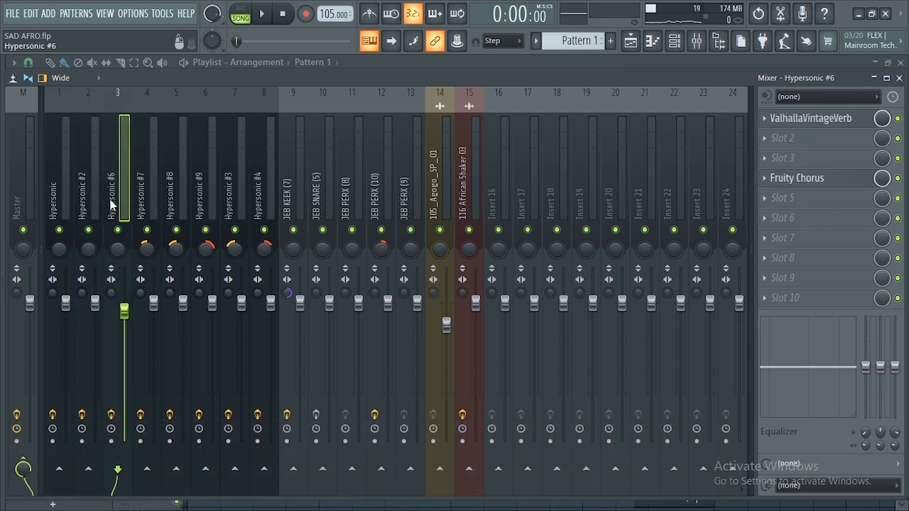
{"action": "left_click", "coordinate": [147, 199]}
{"action": "left_click", "coordinate": [182, 201]}
Check the effect slots of the JEB KEEK (7), JEB SNARE (5) and JEB PERX (8) mixer inserts
{"action": "left_click", "coordinate": [289, 206]}
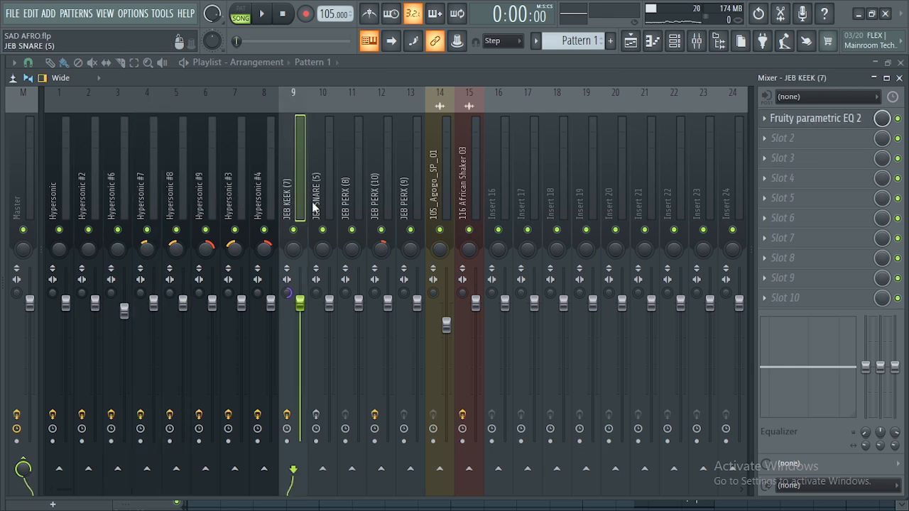
{"action": "left_click", "coordinate": [321, 206]}
{"action": "left_click", "coordinate": [352, 204]}
{"action": "left_click", "coordinate": [296, 203]}
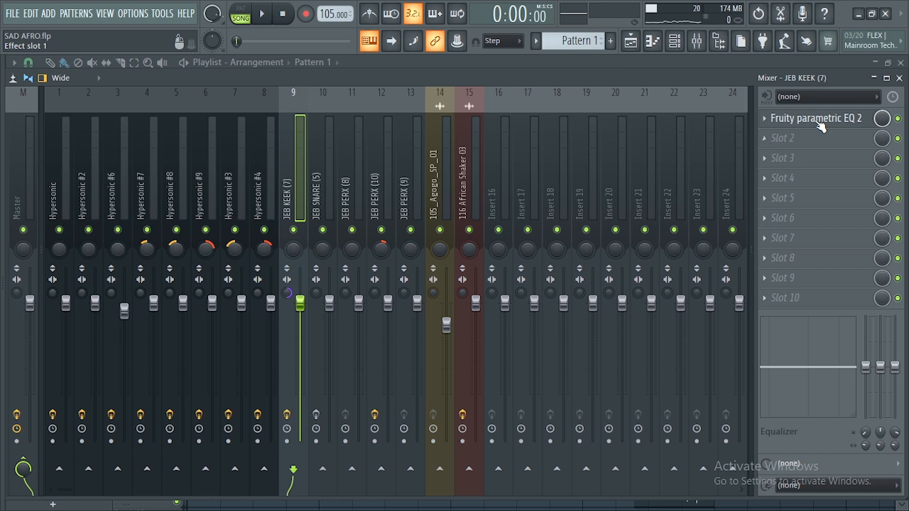
Inspect the Fruity parametric EQ 2 curve and the Fruity Reeverb 2 effect on the JEB SNARE (5) insert
{"action": "left_click", "coordinate": [329, 208]}
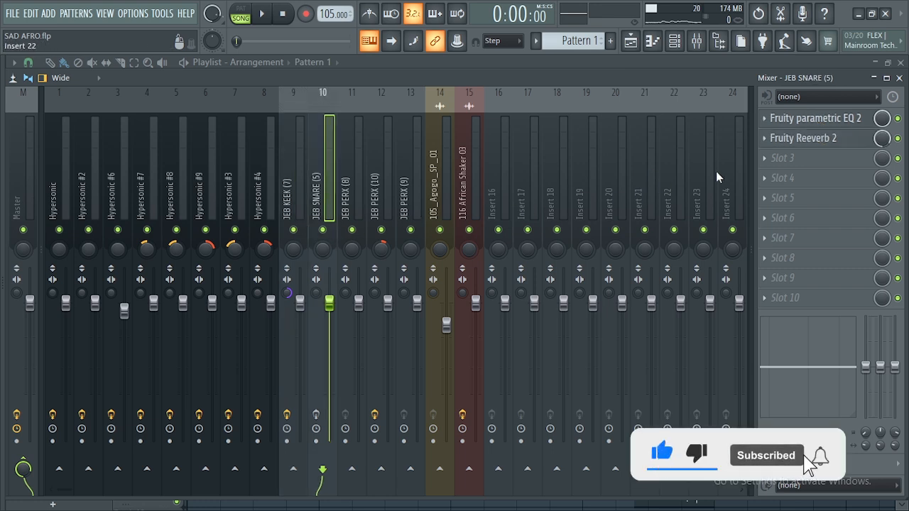
{"action": "left_click", "coordinate": [784, 117]}
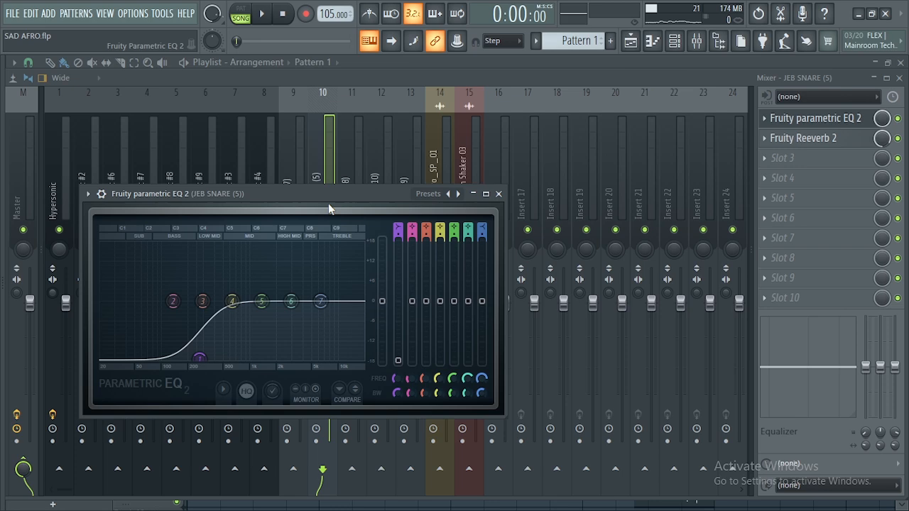
{"action": "left_click_drag", "start_coordinate": [331, 206], "coordinate": [450, 265]}
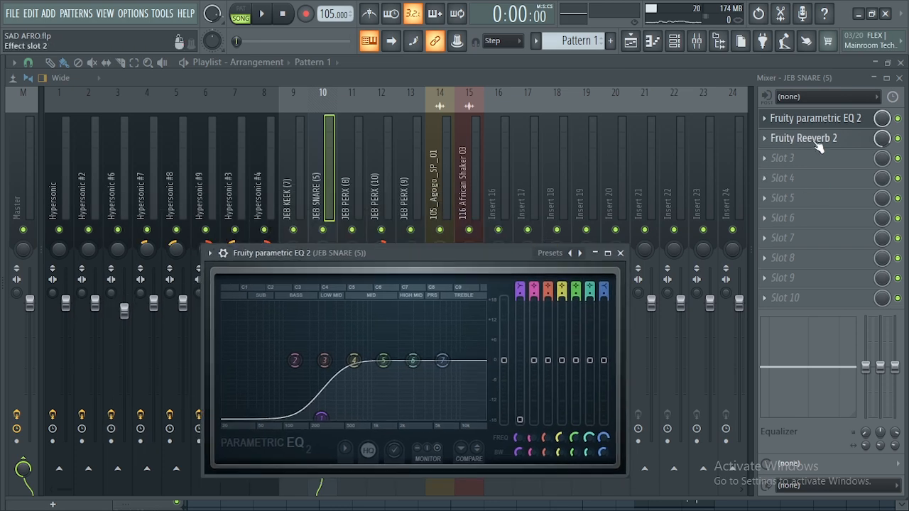
{"action": "left_click", "coordinate": [816, 142]}
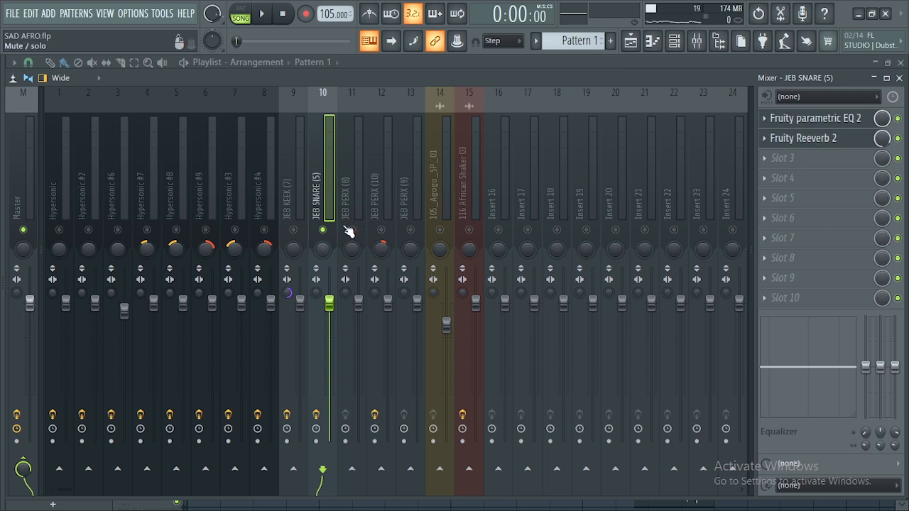
Solo the JEB SNARE (5) mixer insert and play it back repeatedly to judge its processing
{"action": "key", "text": "space"}
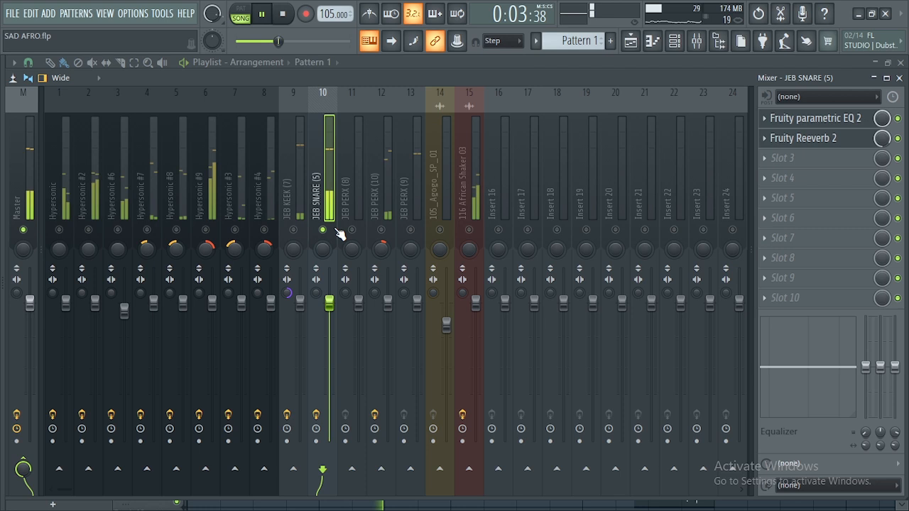
{"action": "key", "text": "space"}
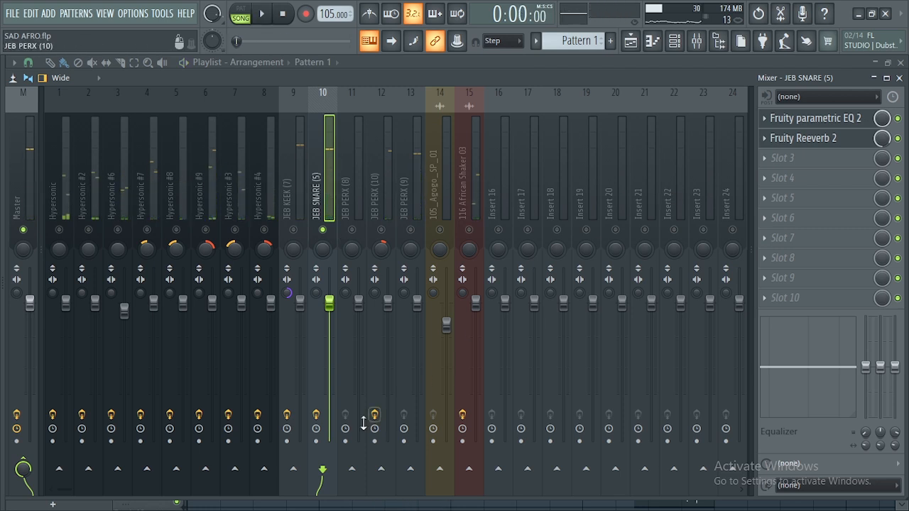
{"action": "key", "text": "space"}
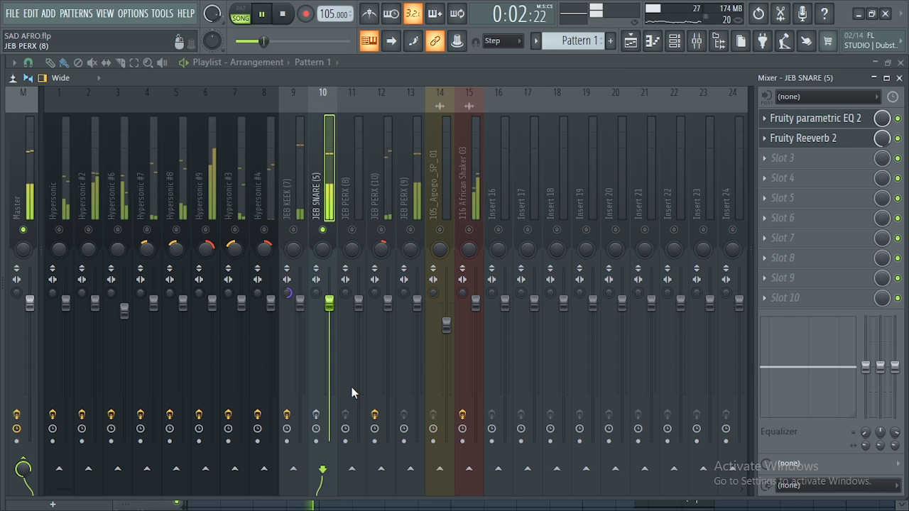
{"action": "key", "text": "space"}
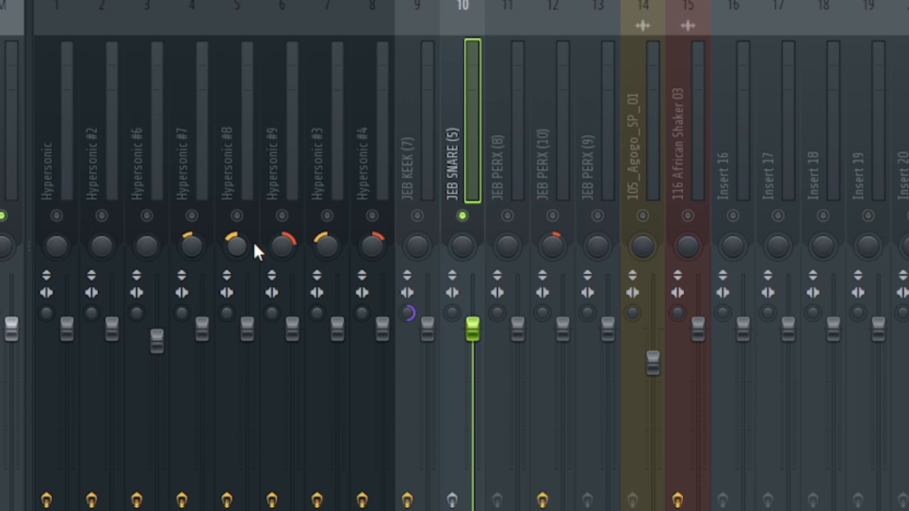
Solo the JEB KEEK (7) mixer insert and turn its stereo separation to merged so the kick is mono
{"action": "left_click", "coordinate": [431, 222]}
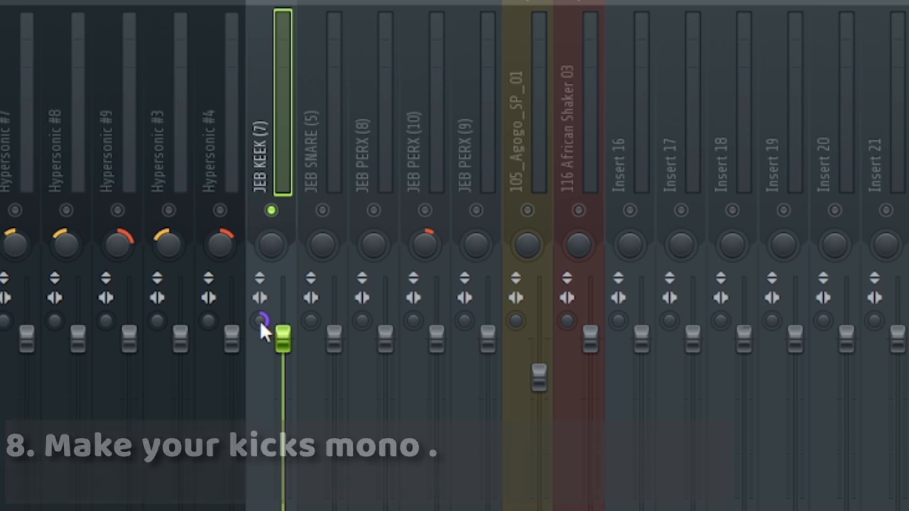
{"action": "left_click_drag", "start_coordinate": [260, 321], "coordinate": [260, 405]}
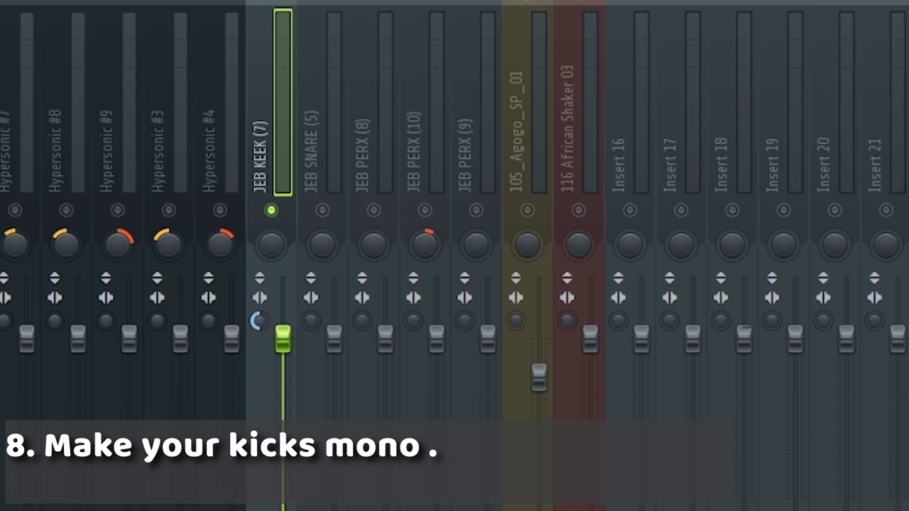
{"action": "left_click_drag", "start_coordinate": [260, 321], "coordinate": [259, 288]}
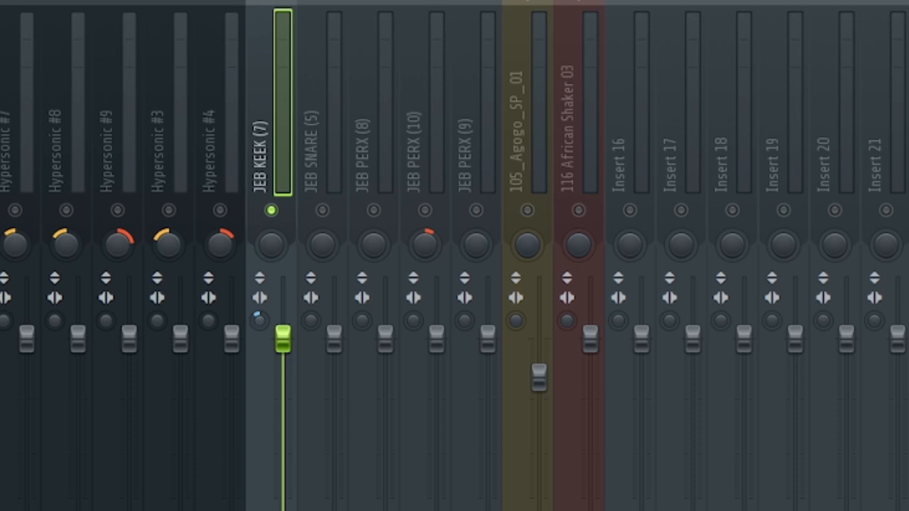
{"action": "left_click_drag", "start_coordinate": [259, 321], "coordinate": [260, 354]}
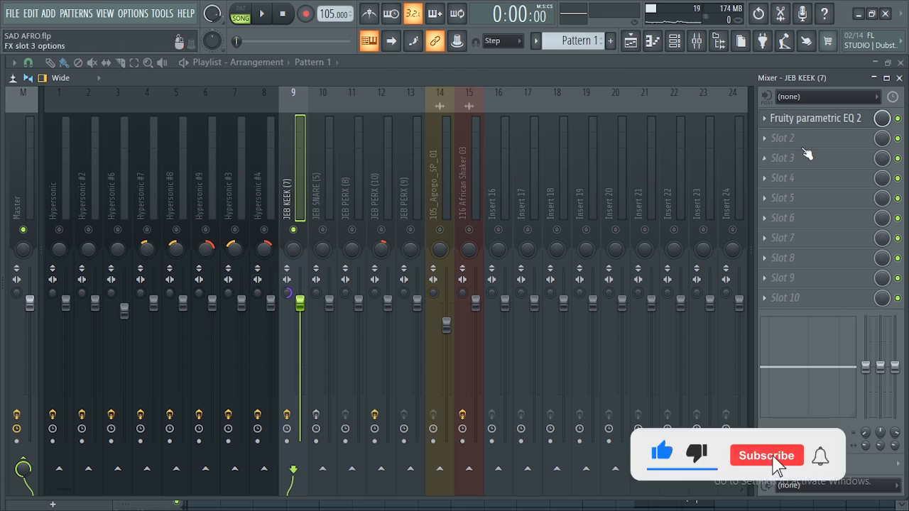
Open the Fruity parametric EQ 2 on the JEB KEEK (7) insert and play the soloed kick through it
{"action": "left_click", "coordinate": [782, 118]}
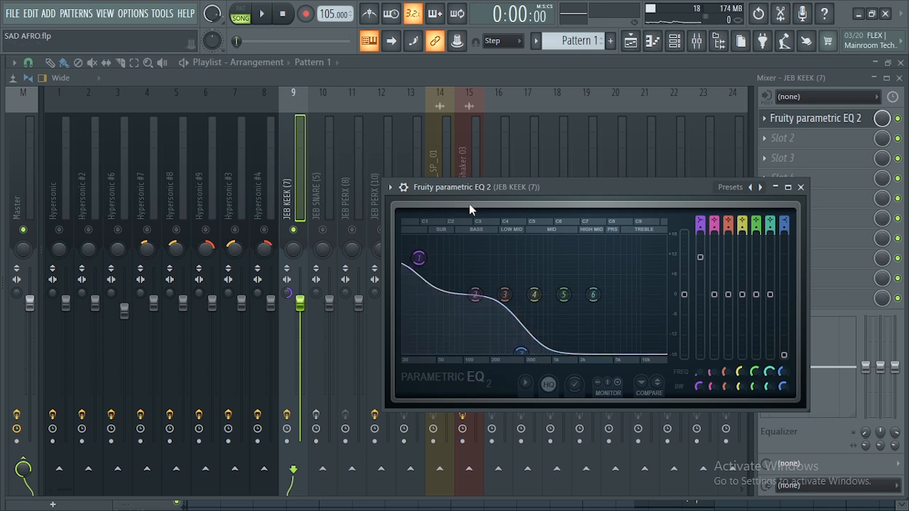
{"action": "key", "text": "space"}
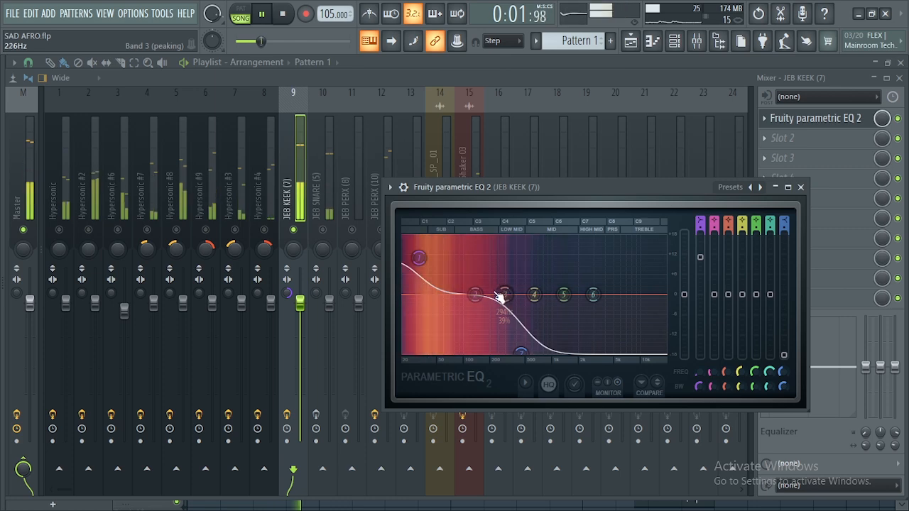
{"action": "key", "text": "space"}
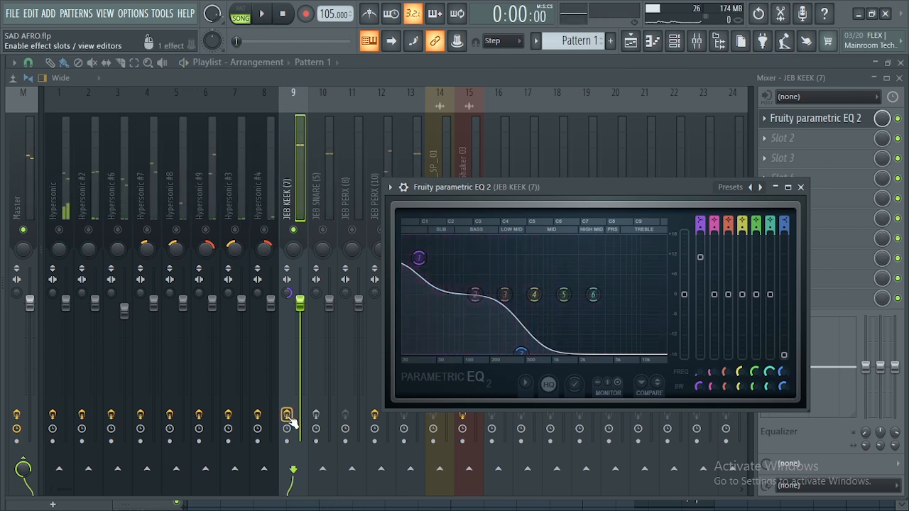
Compare the soloed kick with its insert effects bypassed and re-enabled during playback, and close its equalizer
{"action": "left_click", "coordinate": [289, 417]}
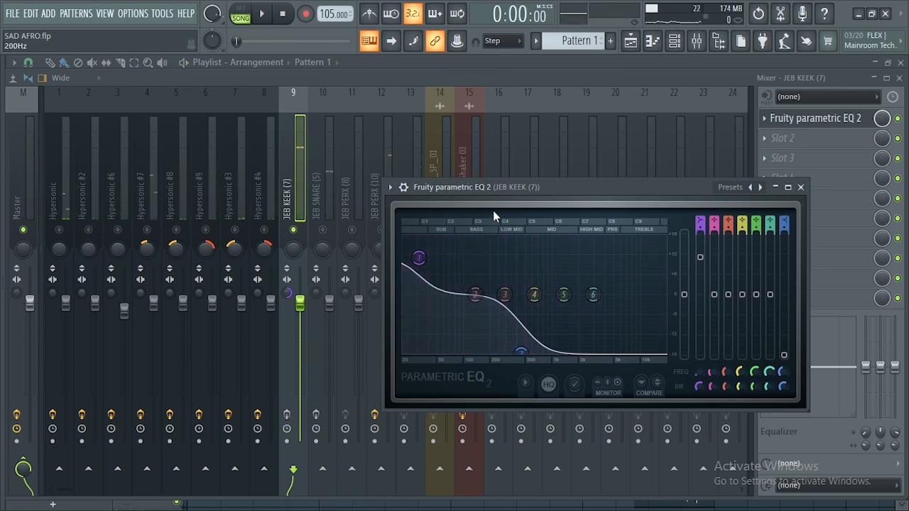
{"action": "key", "text": "space"}
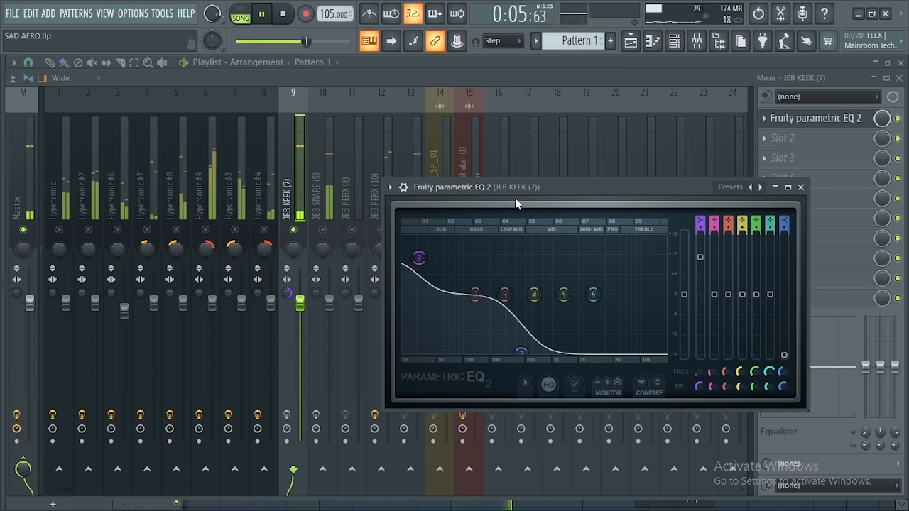
{"action": "key", "text": "space"}
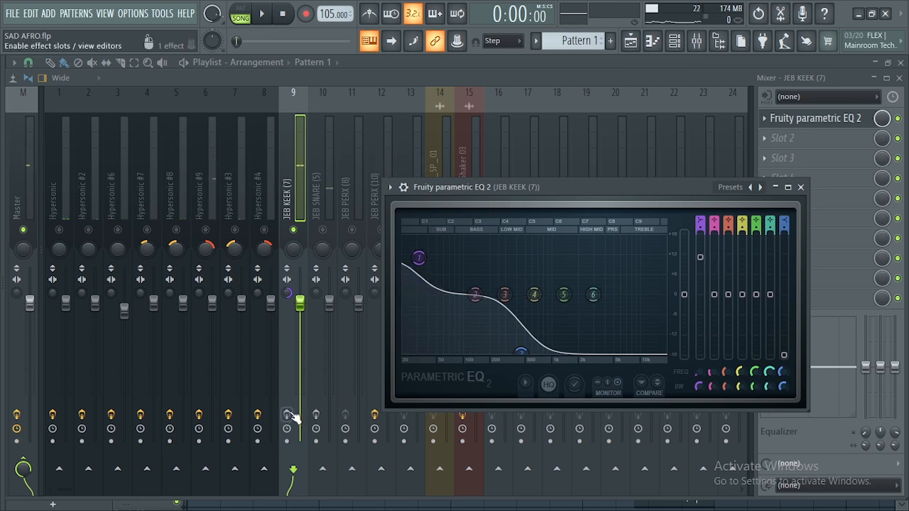
{"action": "key", "text": "space"}
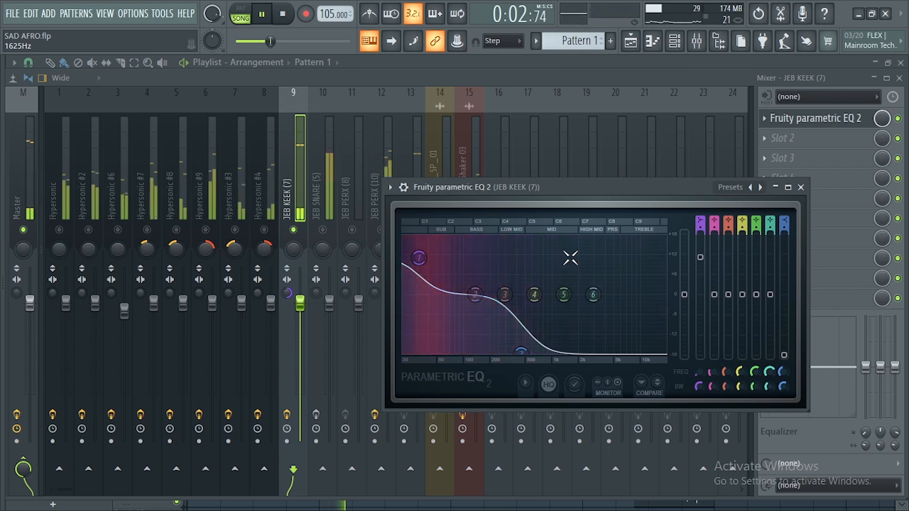
{"action": "key", "text": "space"}
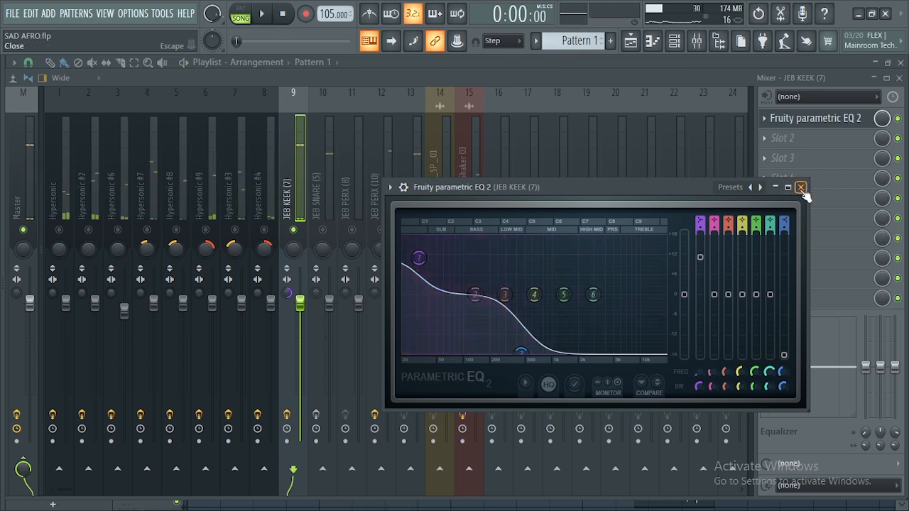
{"action": "left_click", "coordinate": [800, 187]}
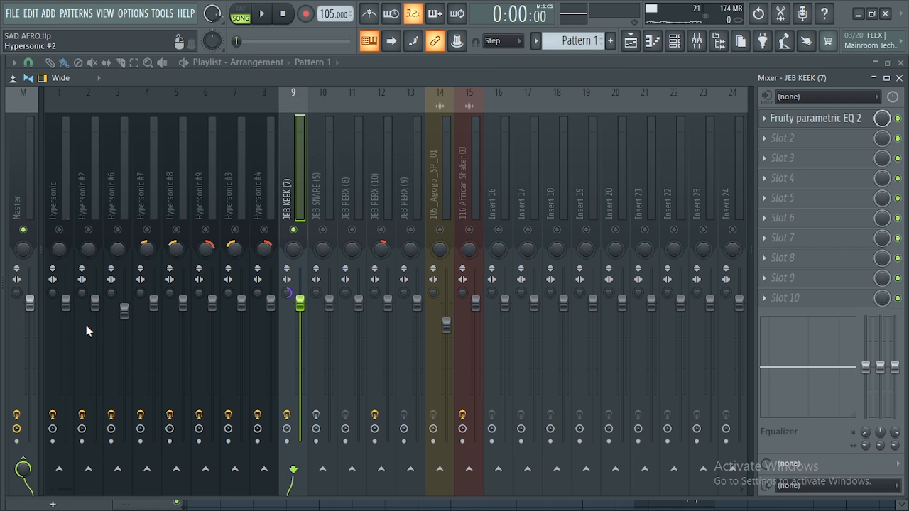
Close the mixer and the JEB SNARE (5) Fruity Reeverb 2 and Fruity parametric EQ 2 windows
{"action": "left_click", "coordinate": [899, 78]}
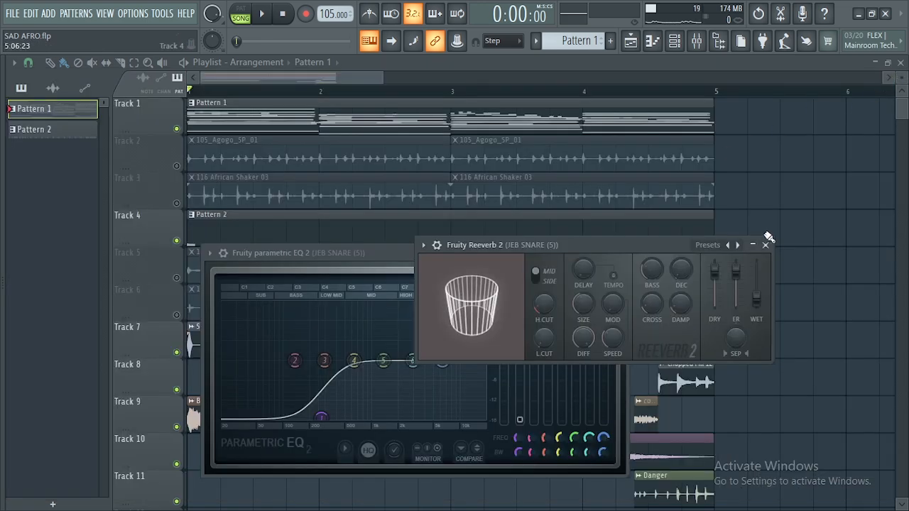
{"action": "left_click", "coordinate": [768, 246]}
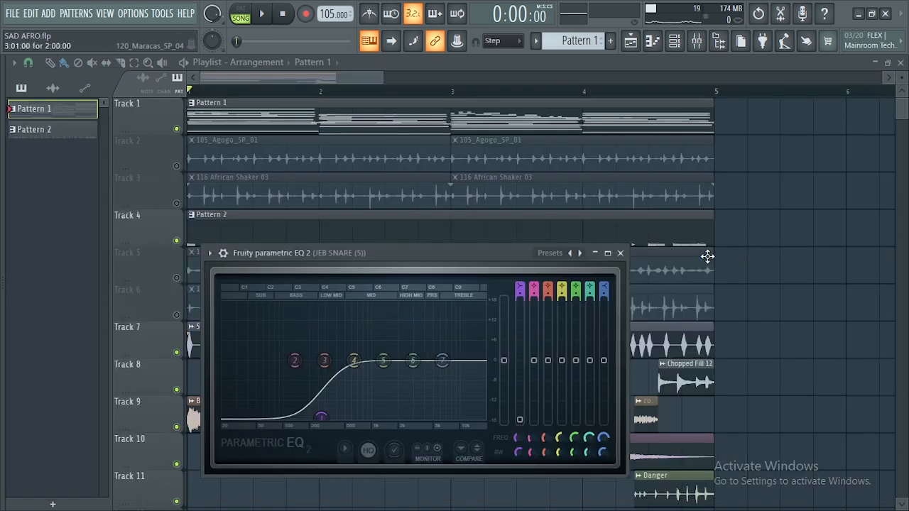
{"action": "left_click", "coordinate": [620, 253]}
Review the whole four-bar playlist arrangement from Track 1 through Track 11 in a wider timeline view
{"action": "scroll", "coordinate": [623, 377], "scroll_direction": "down", "scroll_amount": 1}
{"action": "scroll", "coordinate": [624, 377], "scroll_direction": "up", "scroll_amount": 1}
{"action": "left_click_drag", "start_coordinate": [383, 78], "coordinate": [576, 81]}
{"action": "scroll", "coordinate": [563, 221], "scroll_direction": "down", "scroll_amount": 1}
{"action": "scroll", "coordinate": [563, 222], "scroll_direction": "up", "scroll_amount": 1}
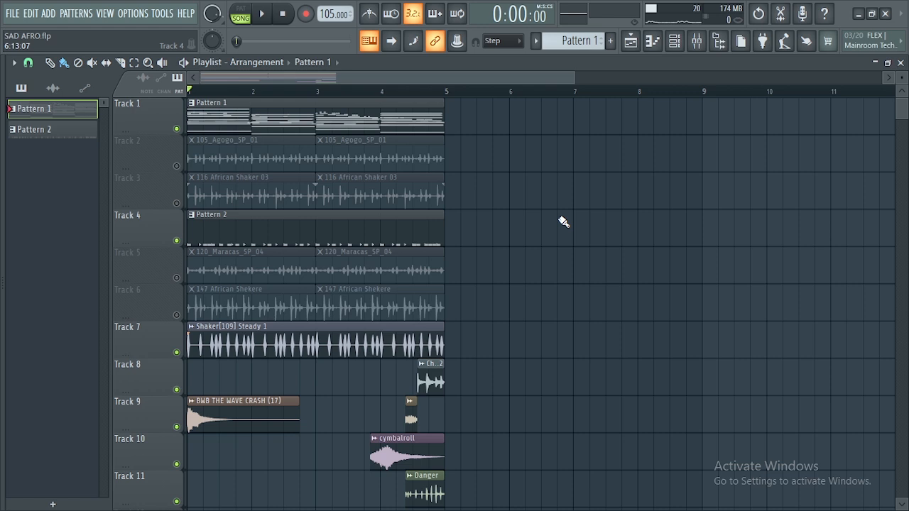
{"action": "scroll", "coordinate": [562, 221], "scroll_direction": "down", "scroll_amount": 2}
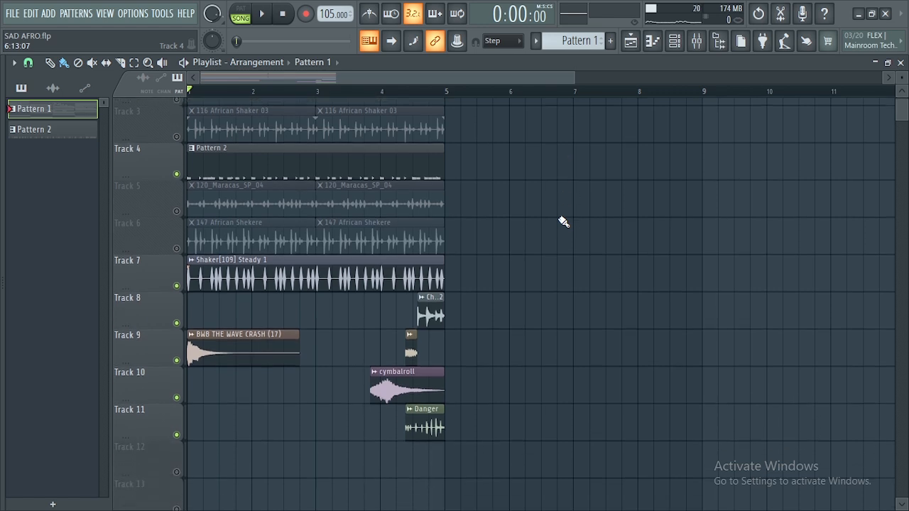
{"action": "scroll", "coordinate": [562, 221], "scroll_direction": "up", "scroll_amount": 2}
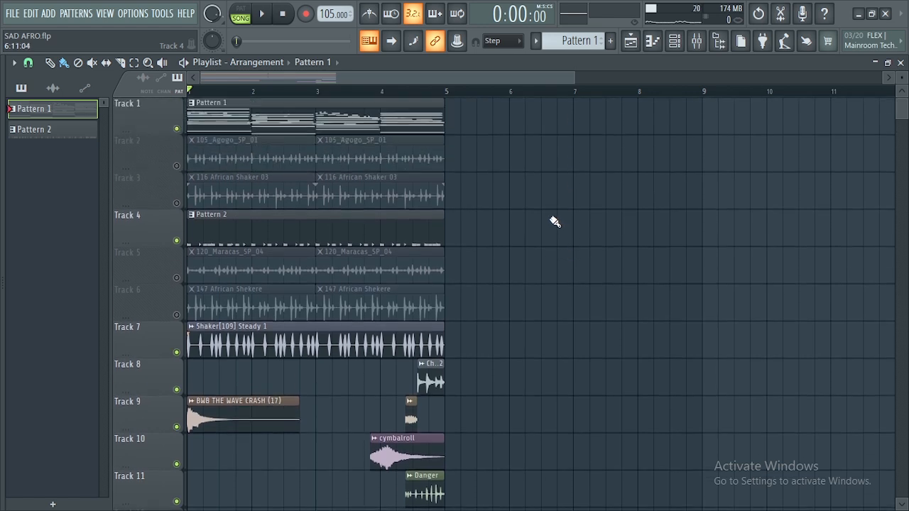